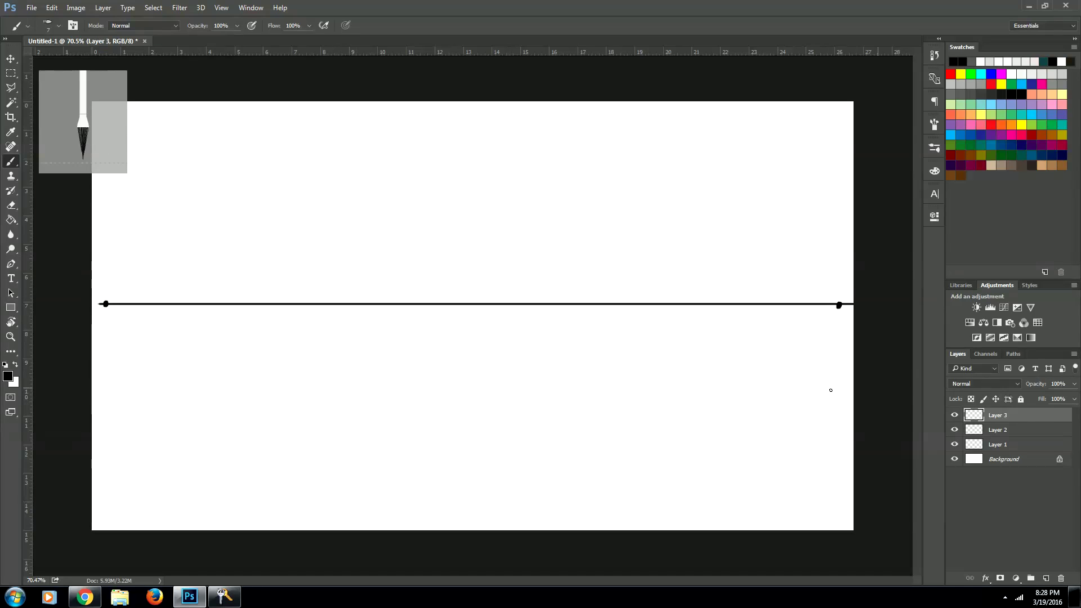
- Hide and reshow the horizon line, vanishing point dots and Layer 3 layers to check them
left_click(955, 445)
left_click(955, 444)
left_click(955, 430)
left_click(957, 429)
left_click(955, 416)
left_click(953, 418)
- On Layer 3, draw a vertical front corner across the horizon and line its bottom to the right vanishing point
left_click(954, 416)
left_click(954, 417)
left_click_drag(387, 223, 387, 430)
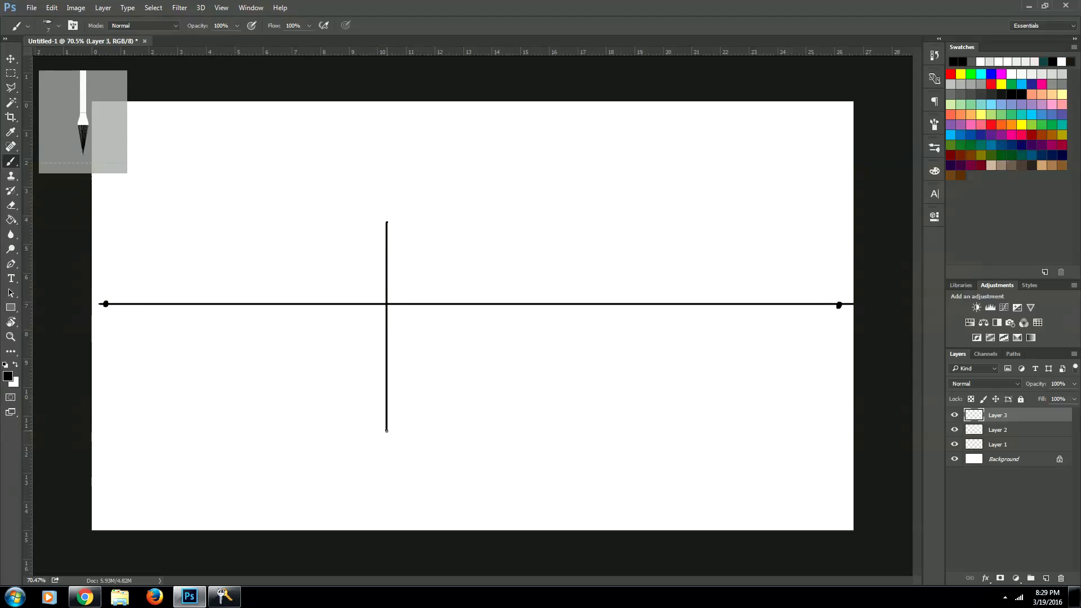
left_click(387, 431, "shift")
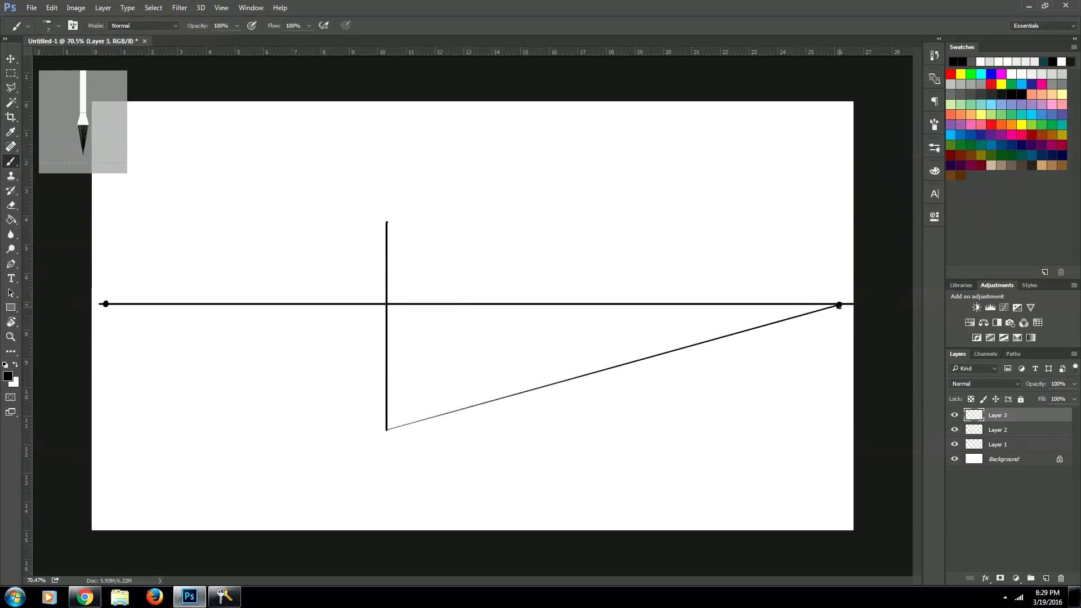
- Connect the corner's top to both vanishing points and its bottom to the left one
left_click(387, 223, "shift")
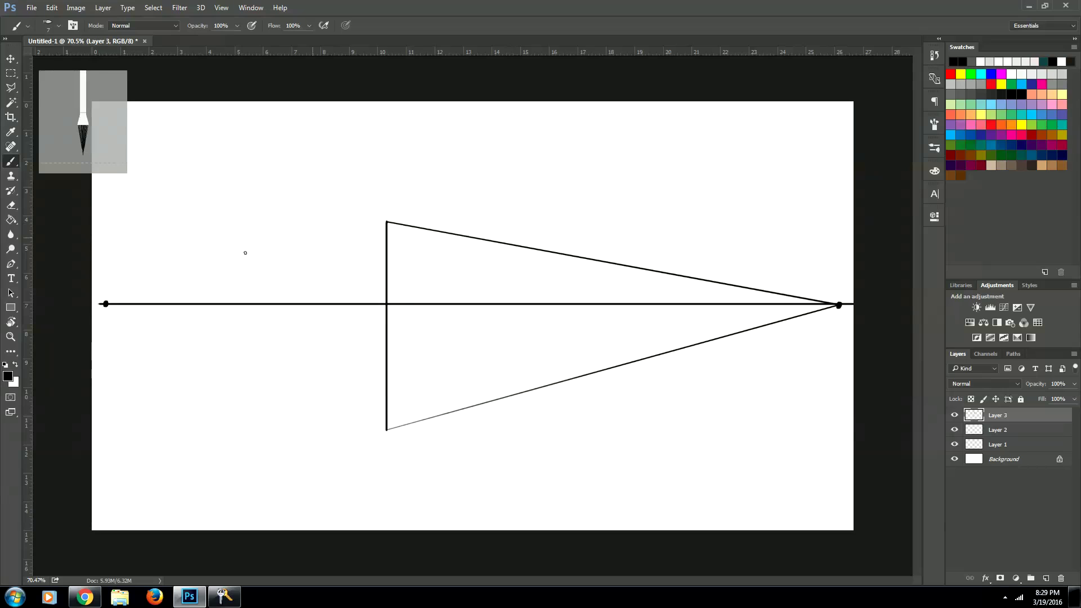
left_click(106, 304, "shift")
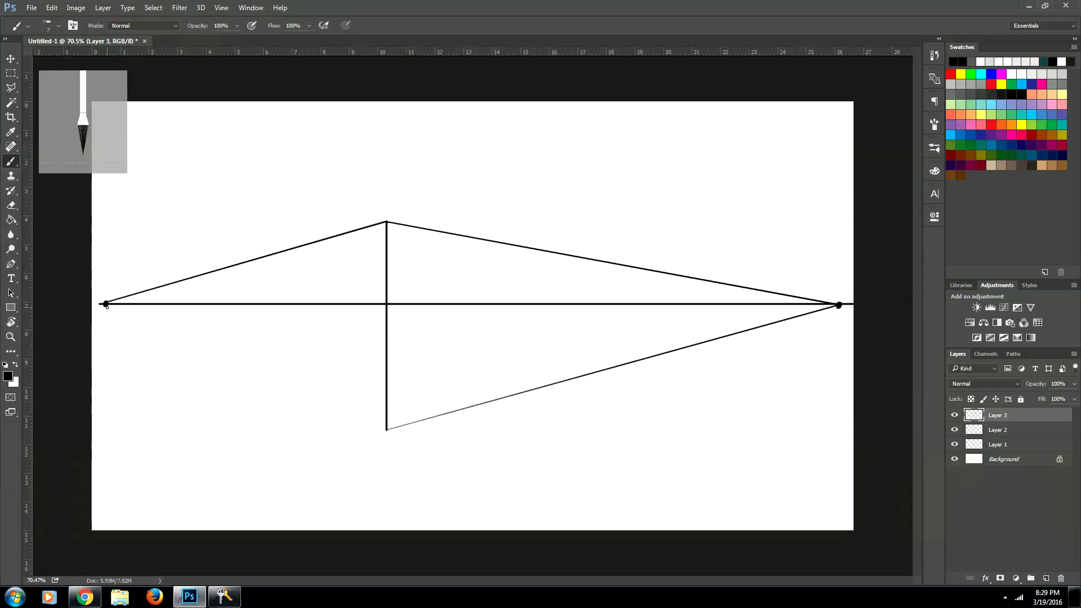
left_click(386, 430, "shift")
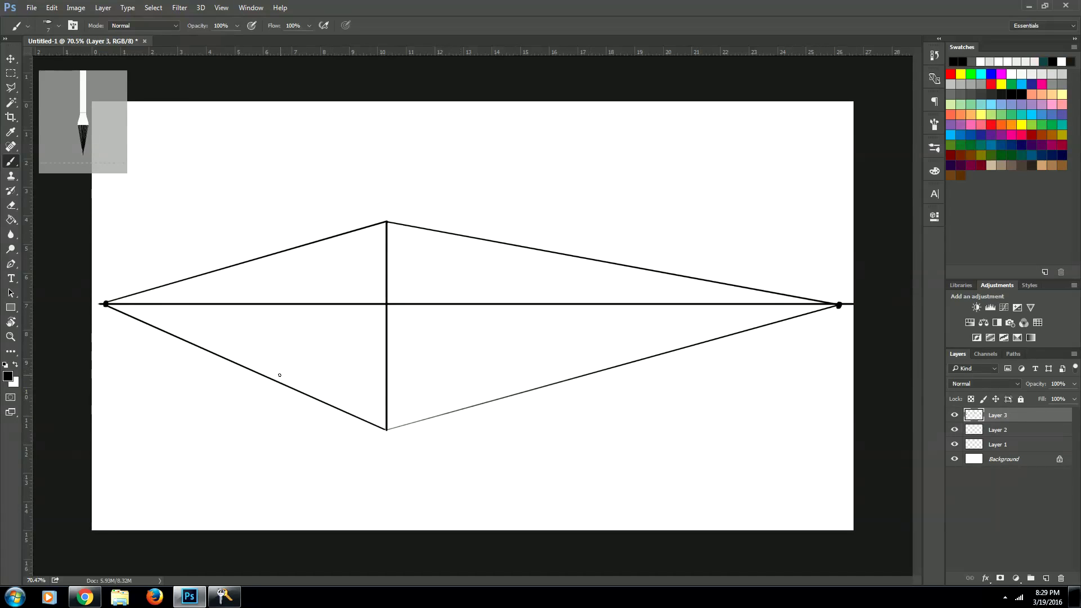
- Draw the box's left and right vertical edges and erase the overshoot past the right edge
left_click_drag(295, 388, 294, 249)
left_click_drag(523, 393, 524, 252)
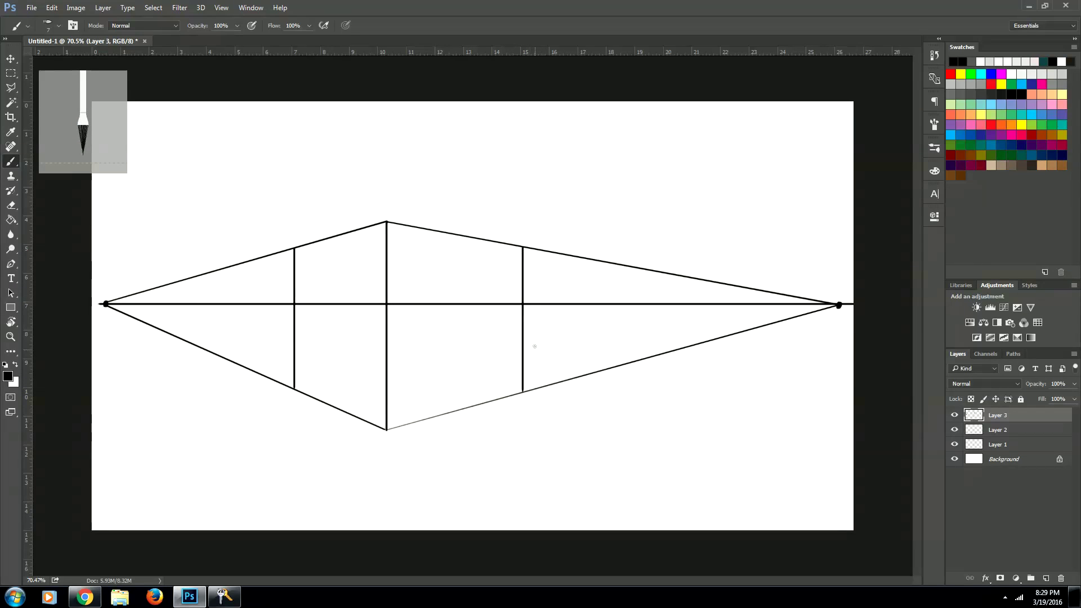
key("e")
left_click_drag(533, 389, 528, 391)
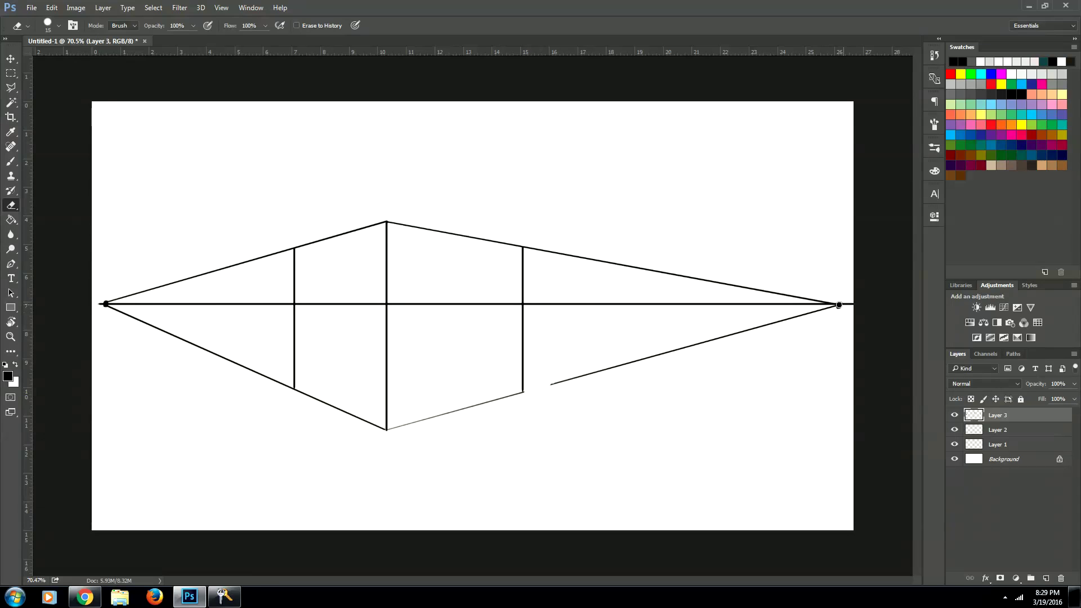
- Erase the four perspective guidelines running from the box edges out to both vanishing points
left_click(839, 305, "shift")
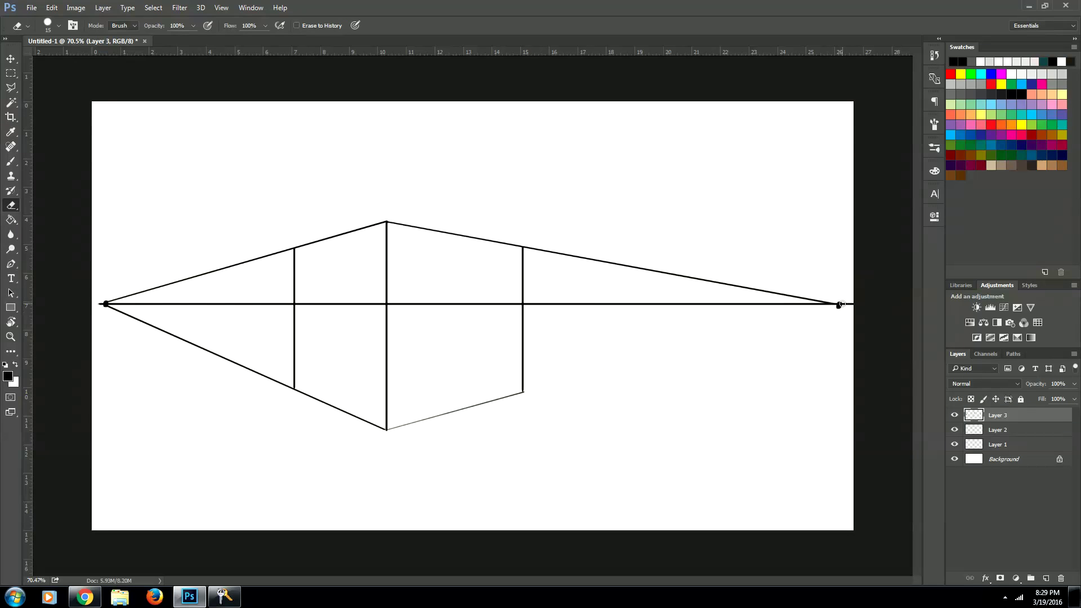
left_click(528, 248, "shift")
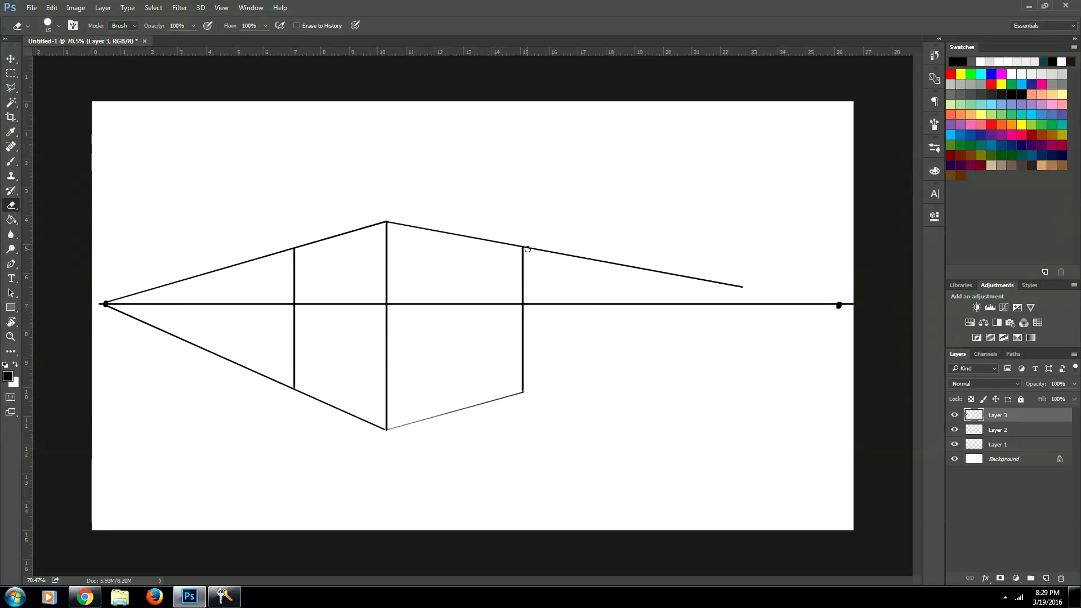
left_click(289, 249)
left_click(107, 305, "shift")
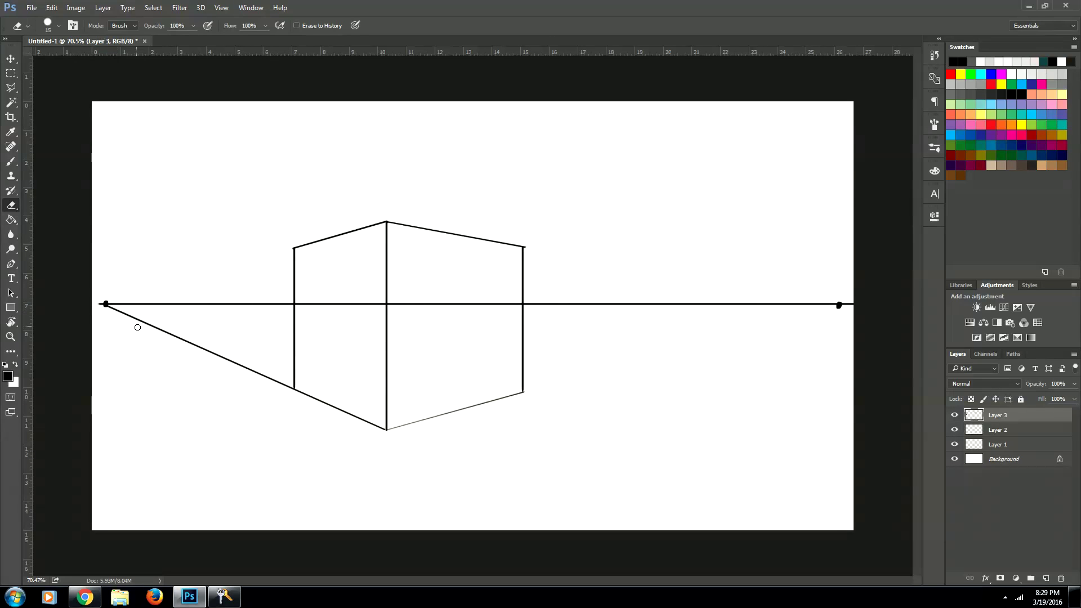
left_click(290, 388)
left_click(183, 340, "shift")
left_click(103, 304, "shift")
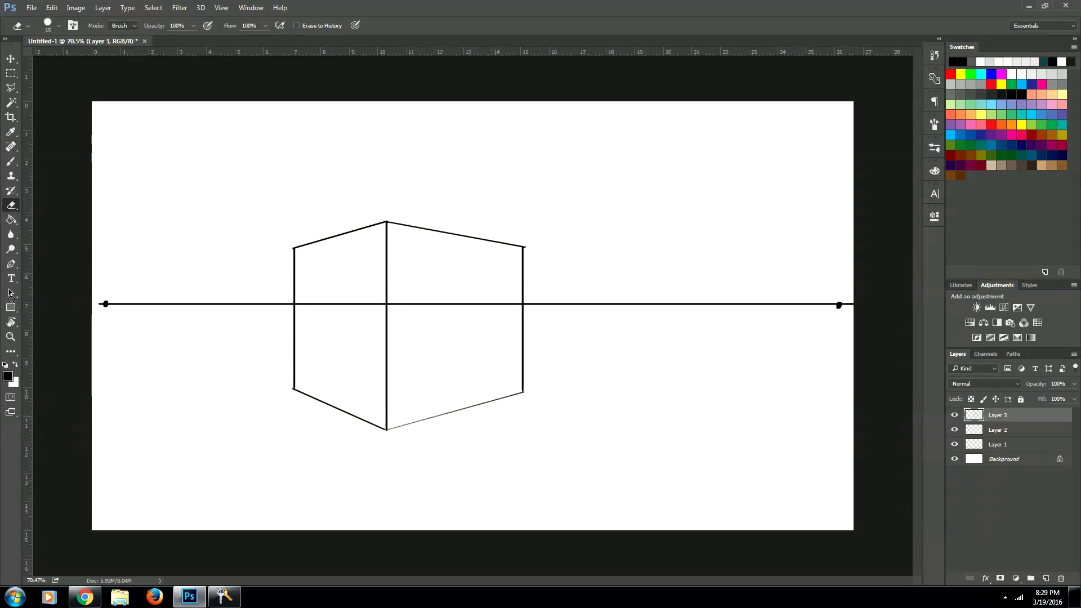
left_click(10, 307)
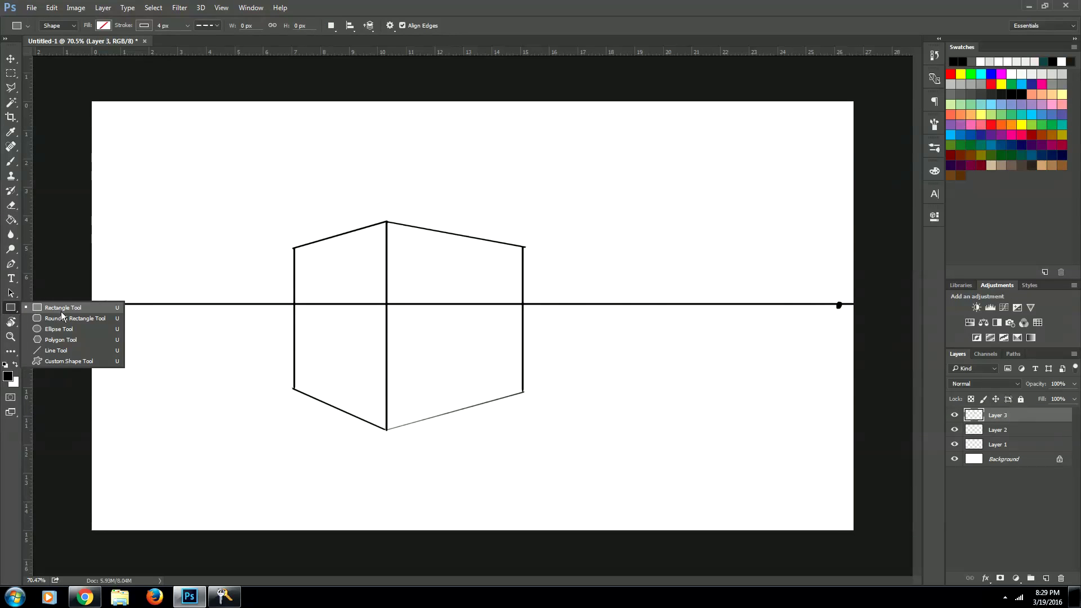
- Draw a 530 px square right of the box with a solid black 4 px stroke and no fill
left_click(63, 308)
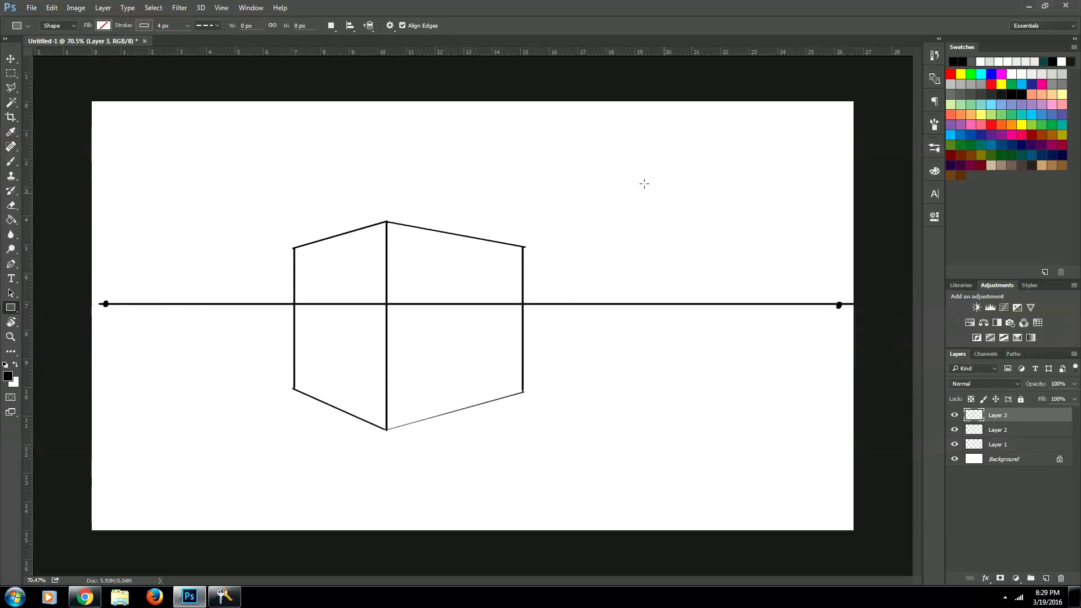
left_click_drag(546, 149, 809, 359)
left_click(818, 276)
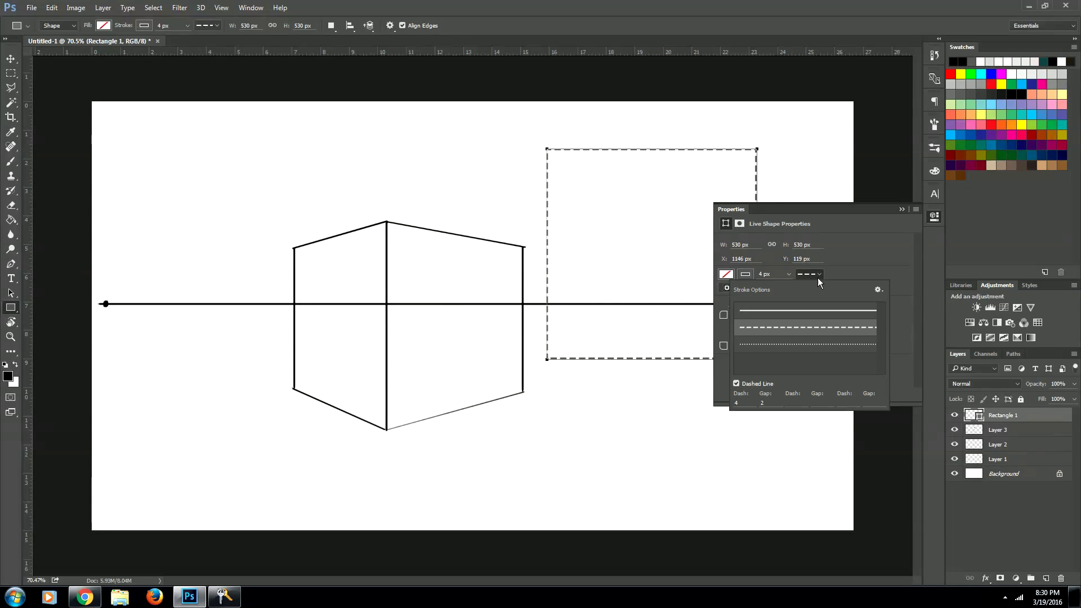
left_click(819, 314)
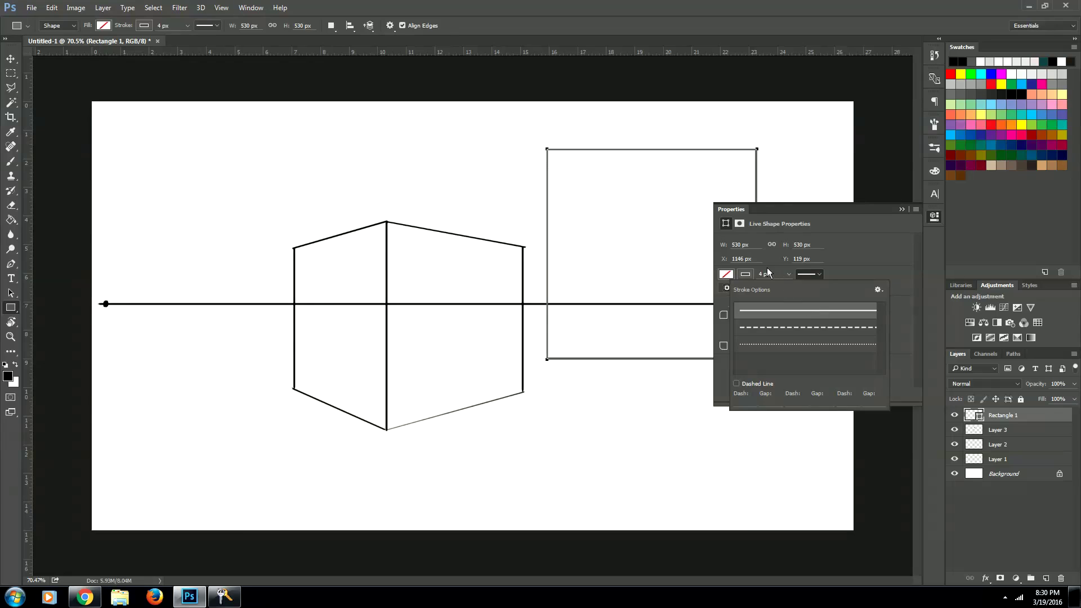
left_click(745, 273)
left_click(734, 333)
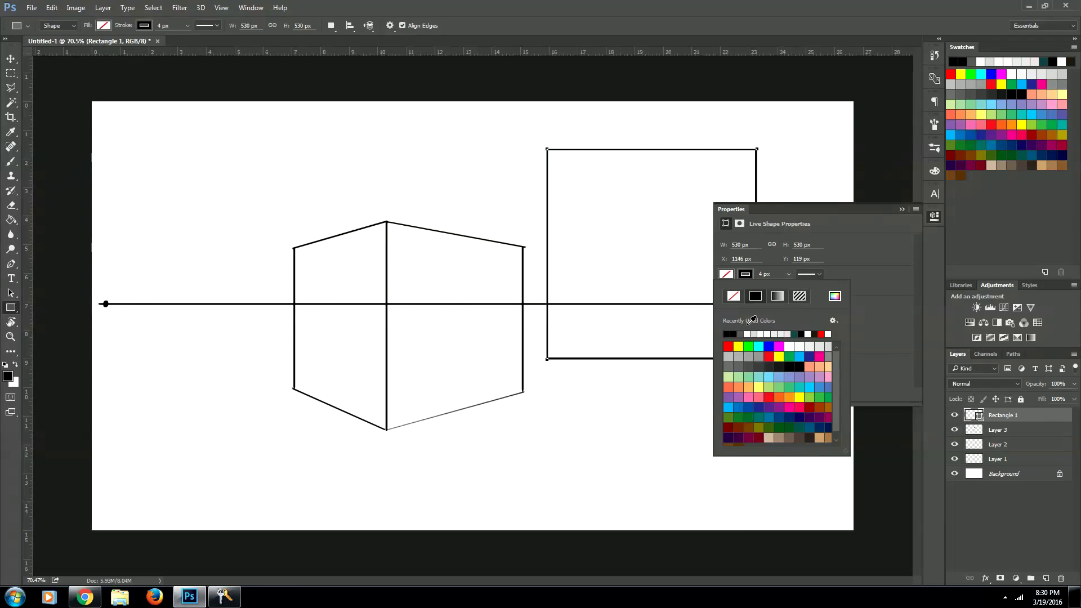
left_click(884, 265)
left_click(930, 217)
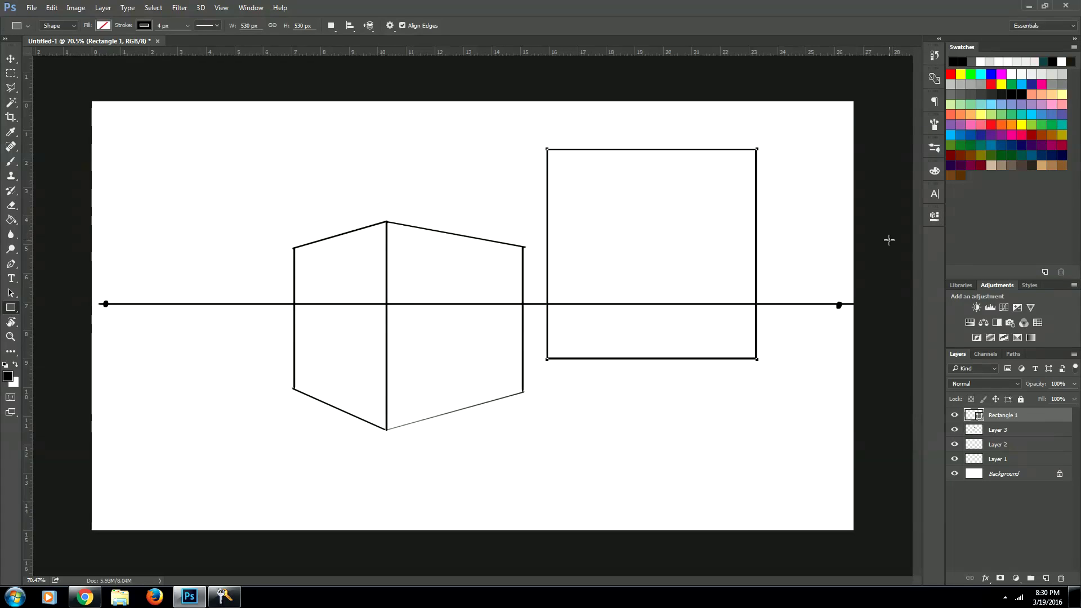
- Rotate the square 45° into a diamond and convert the shape to a regular path
key("ctrl+t")
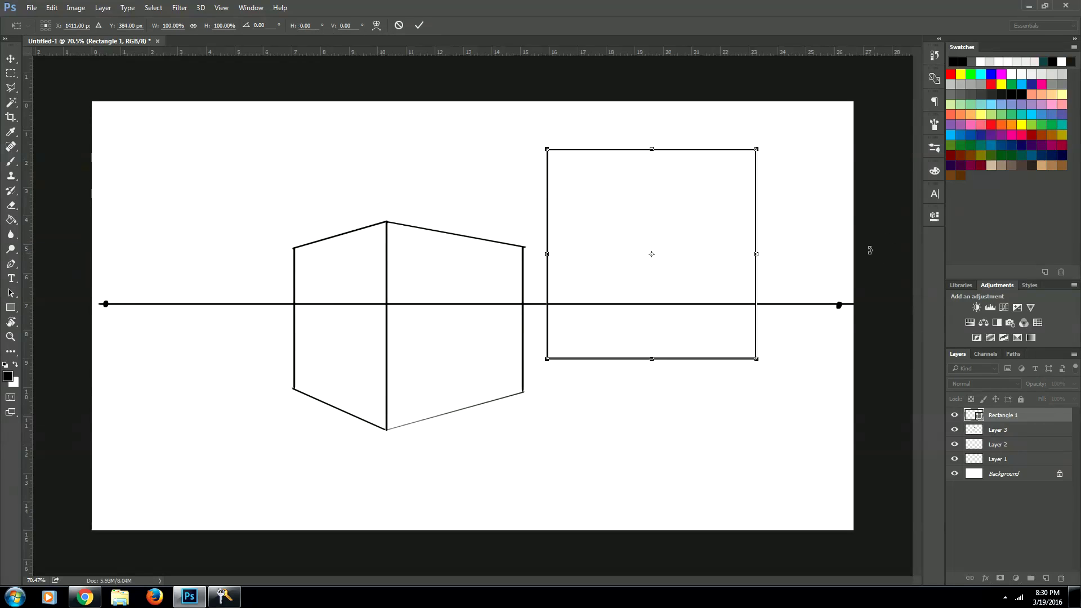
left_click_drag(776, 140, 812, 247)
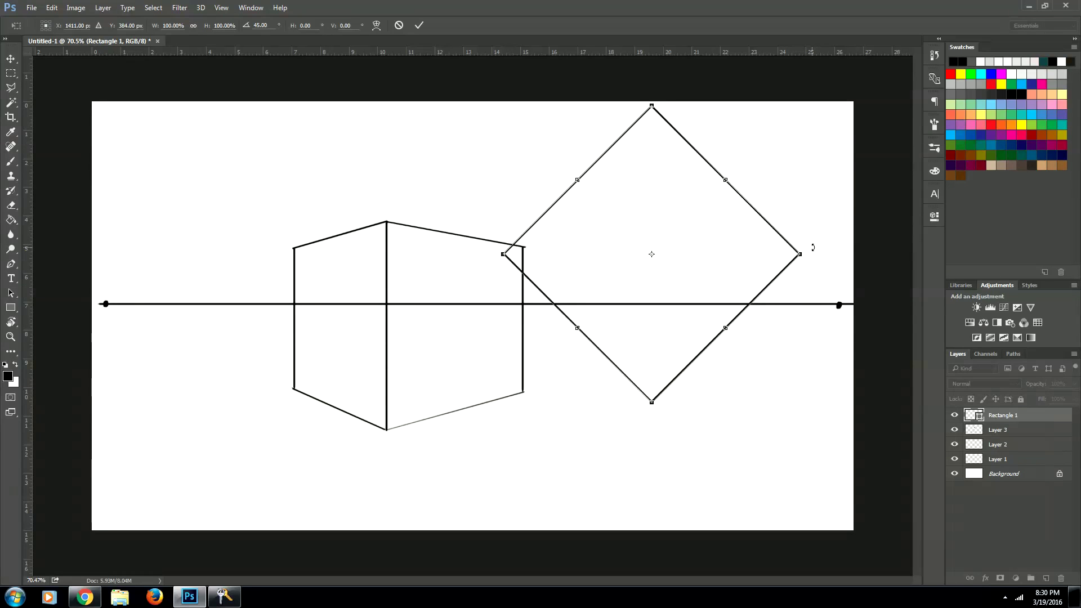
key("Return")
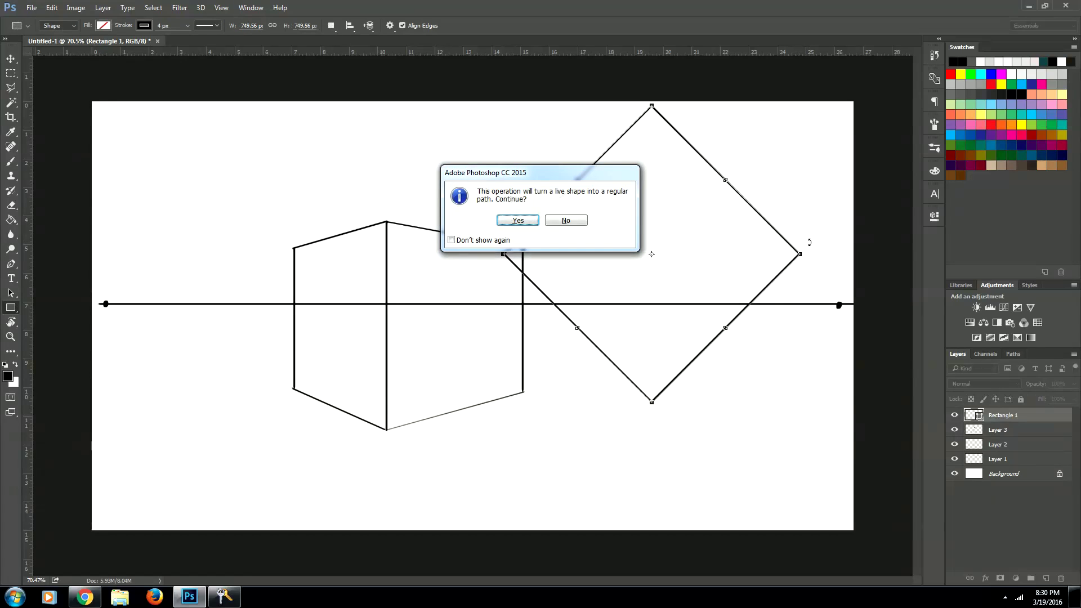
key("Return")
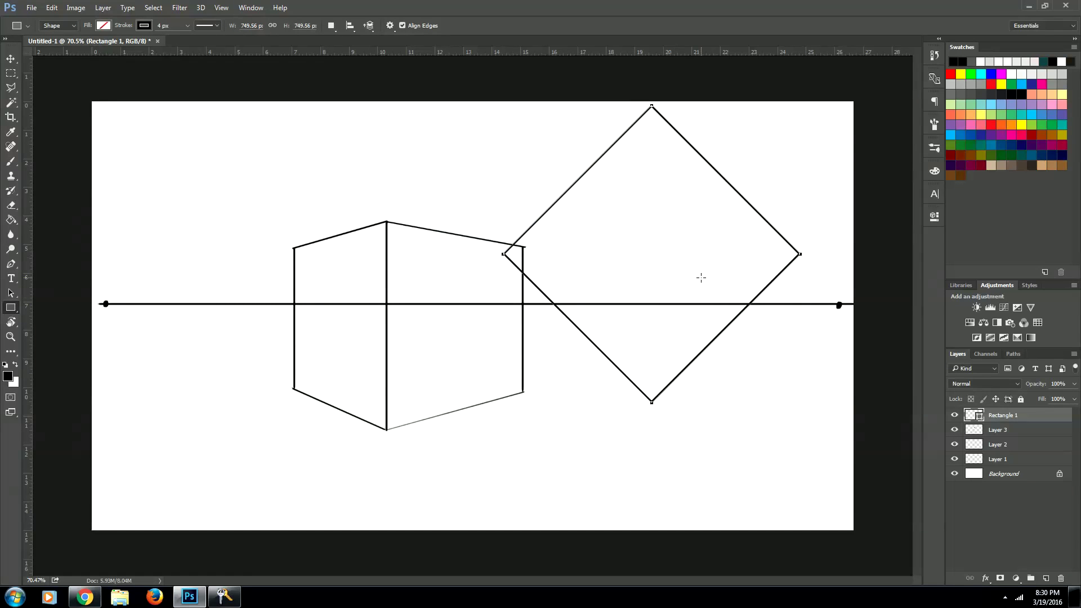
key("Return")
key("ctrl+t")
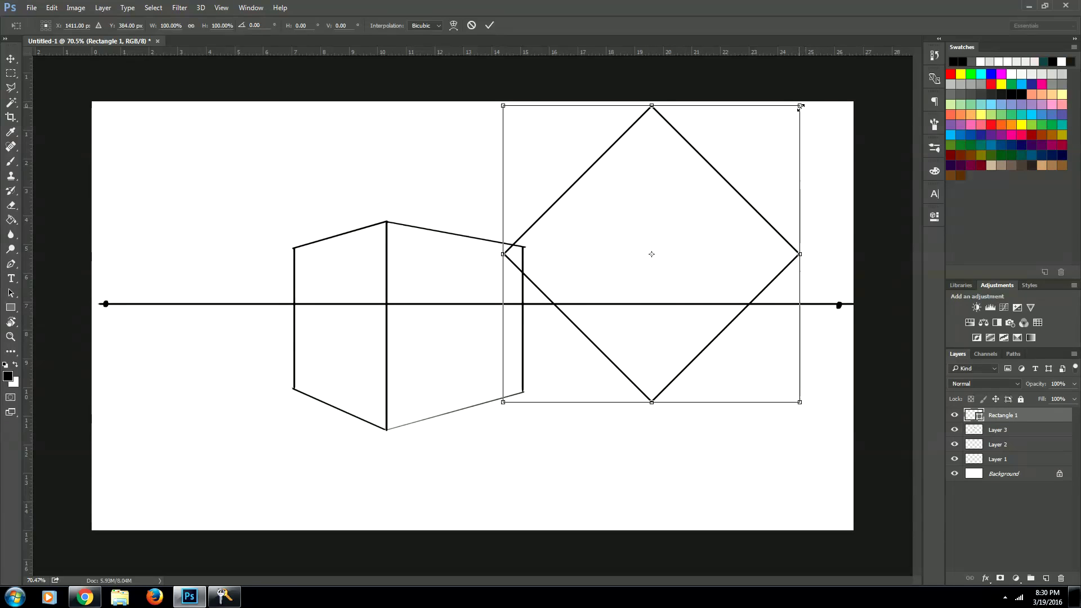
- Scale the diamond to about 46% and move it onto the box's right face between both edges
left_click_drag(701, 256, 584, 286)
left_click_drag(685, 134, 490, 260)
left_click_drag(489, 354, 484, 323)
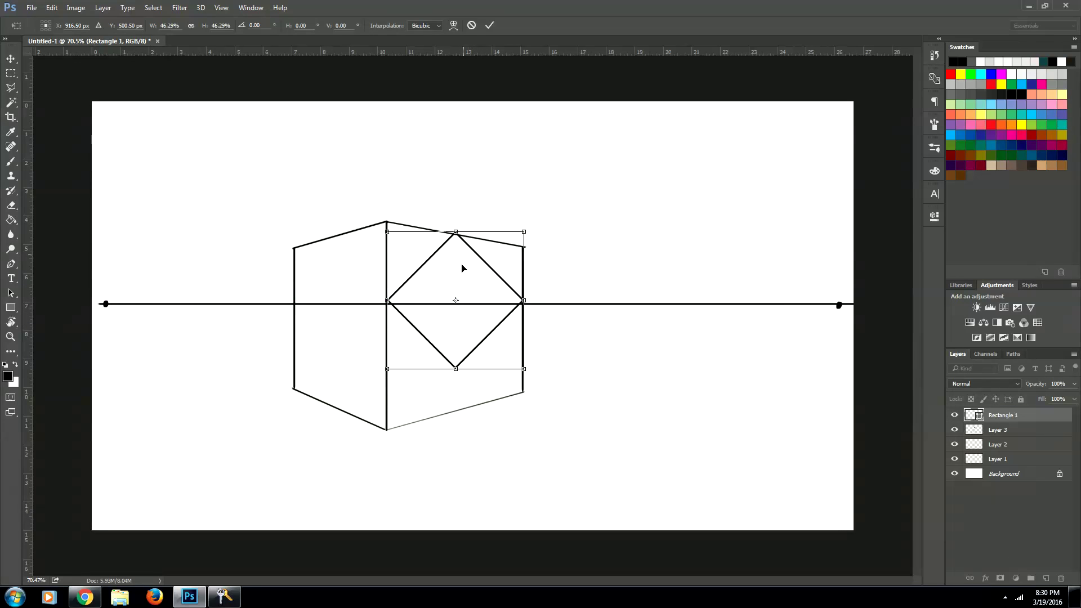
- Distort the diamond's corners so its edges follow the right face's top and bottom in perspective
right_click(482, 271)
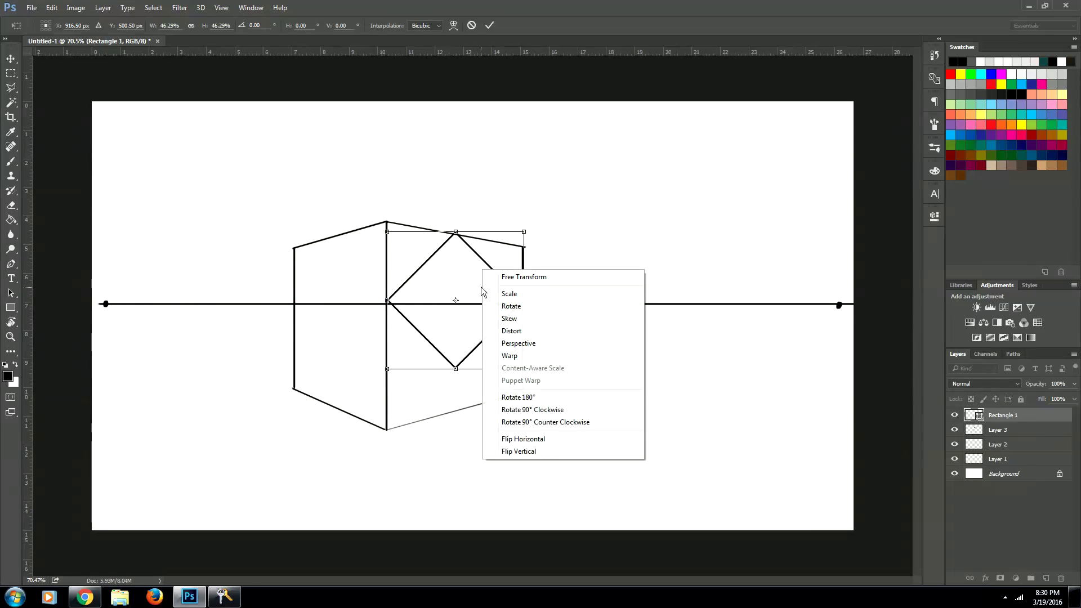
left_click(520, 331)
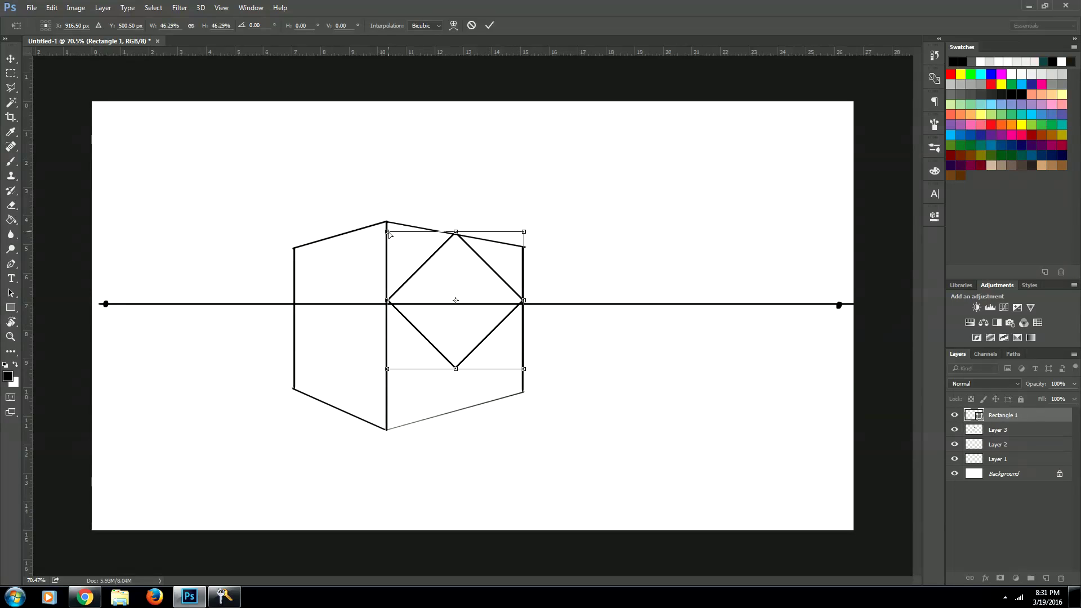
left_click_drag(388, 239, 394, 228)
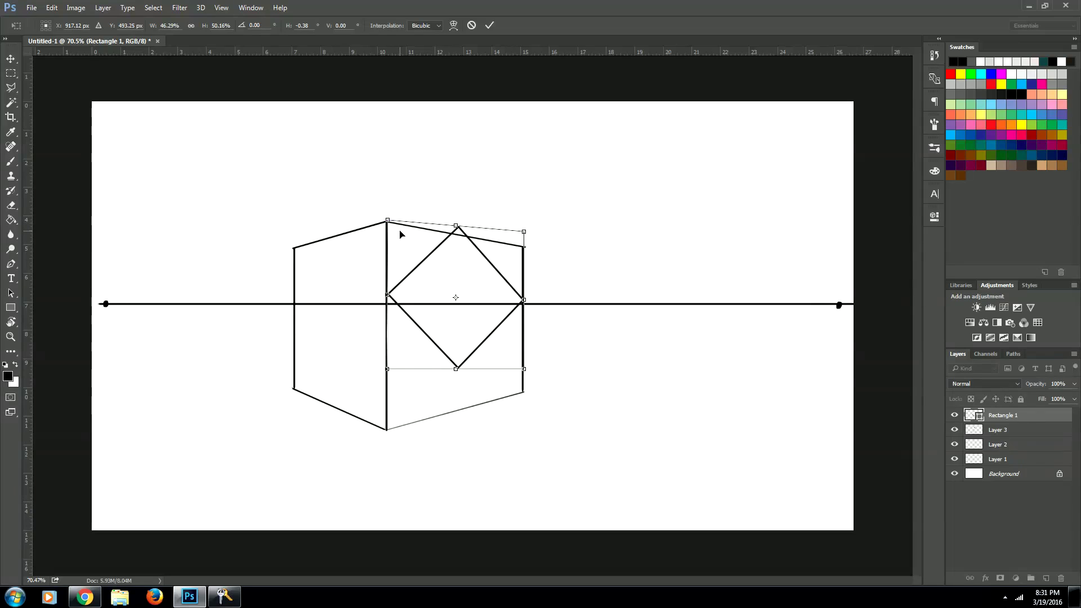
left_click_drag(523, 231, 523, 249)
left_click_drag(524, 368, 522, 346)
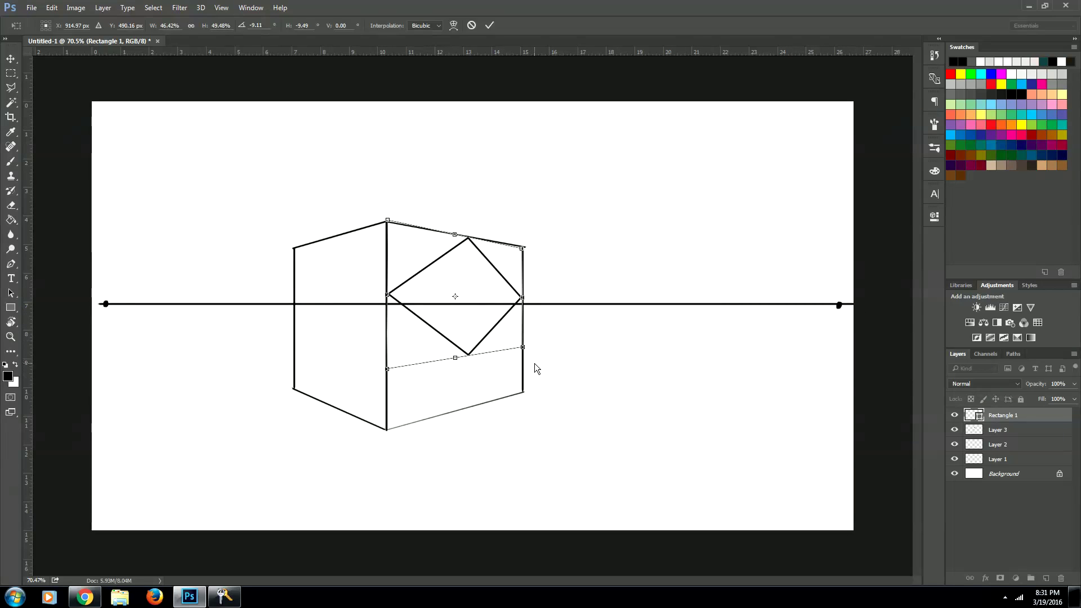
key("Return")
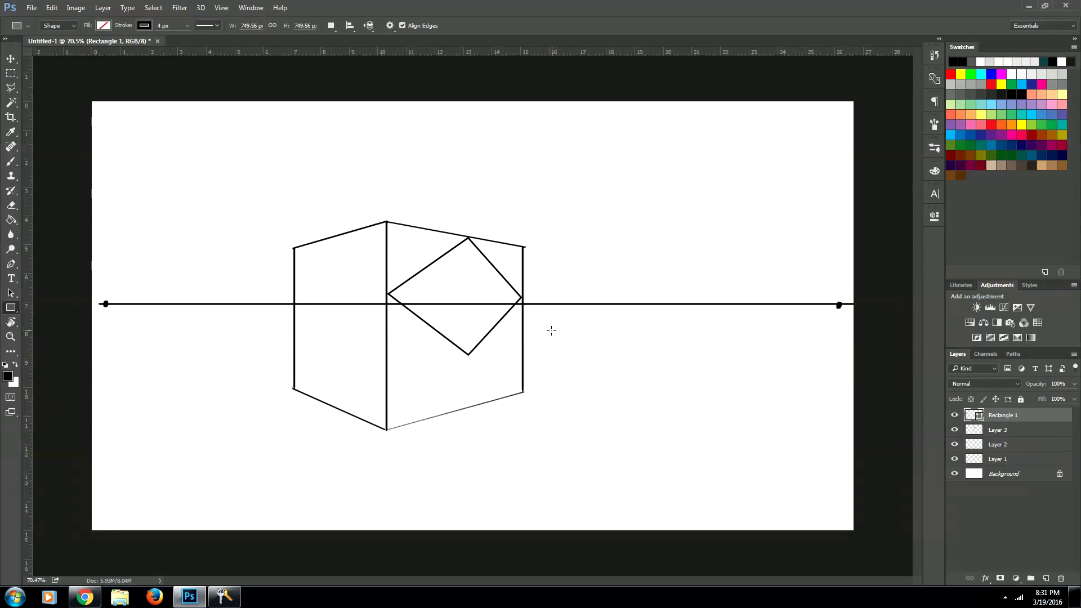
- Rasterize the Rectangle 1 diamond layer, undoing the stray brush and eraser strokes
key("b")
left_click(417, 415)
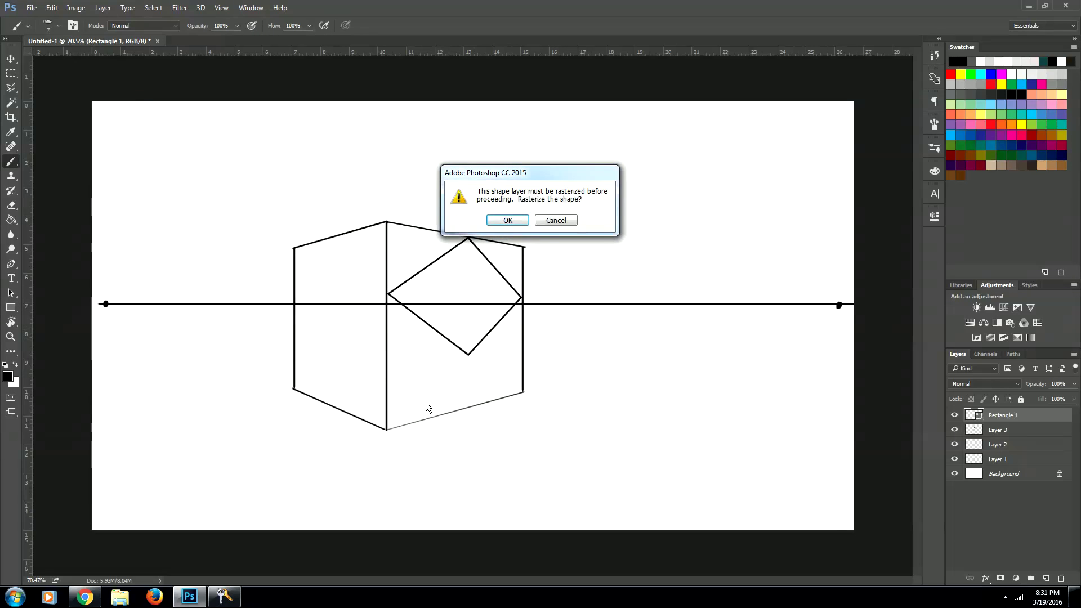
left_click(508, 220)
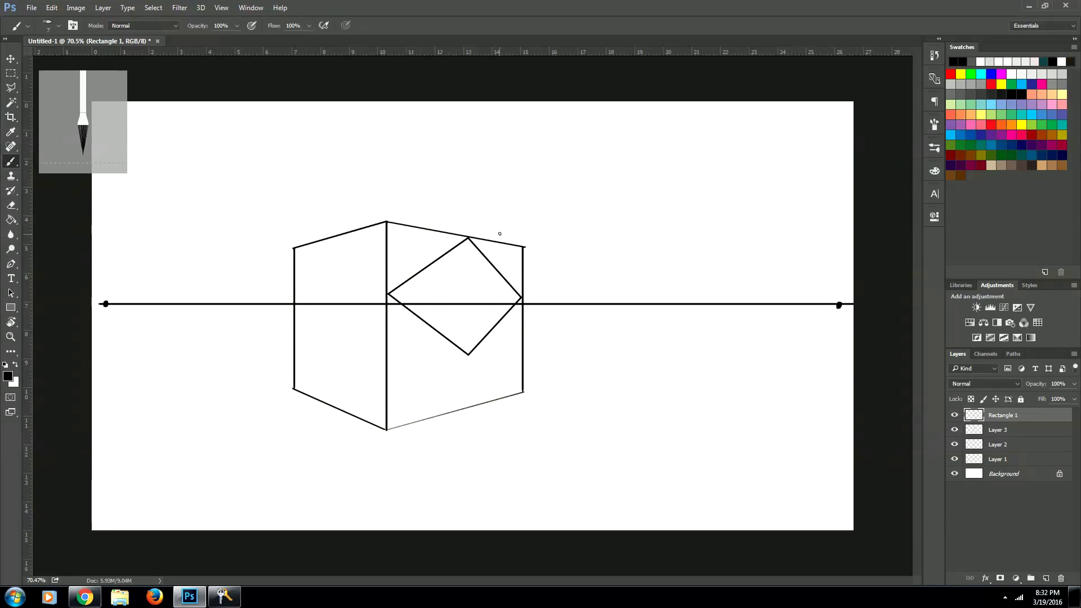
mouse_move(429, 348)
left_mouse_down()
mouse_move(447, 312)
mouse_move(466, 360)
left_mouse_up()
key("ctrl+z")
key("e")
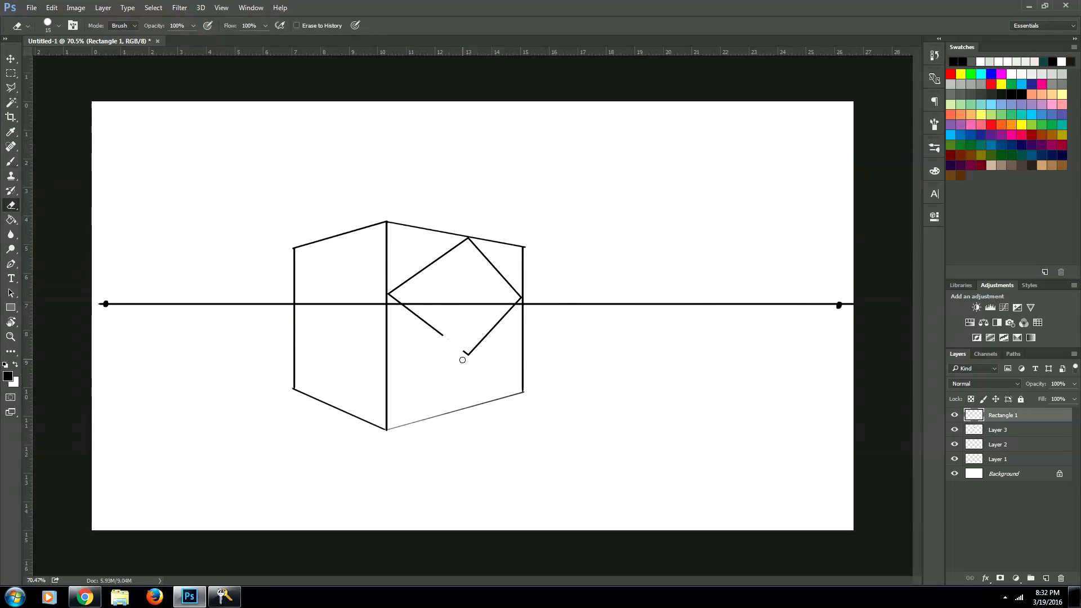
key("ctrl+z")
key("l")
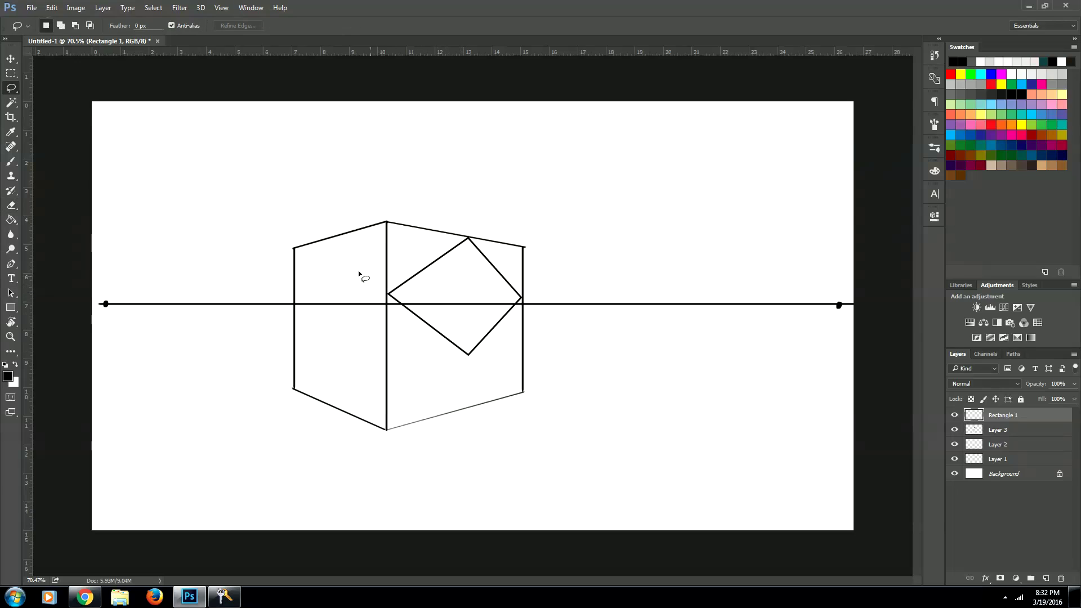
- Switch to the Polygonal Lasso and attempt a selection around the diamond's lower half
right_click(12, 89)
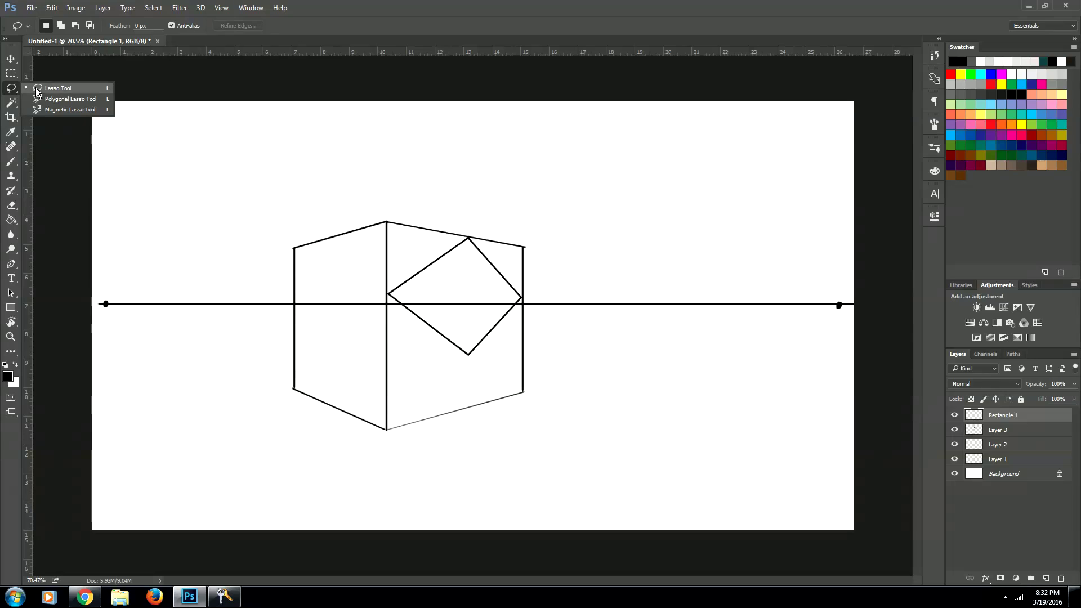
left_click(55, 100)
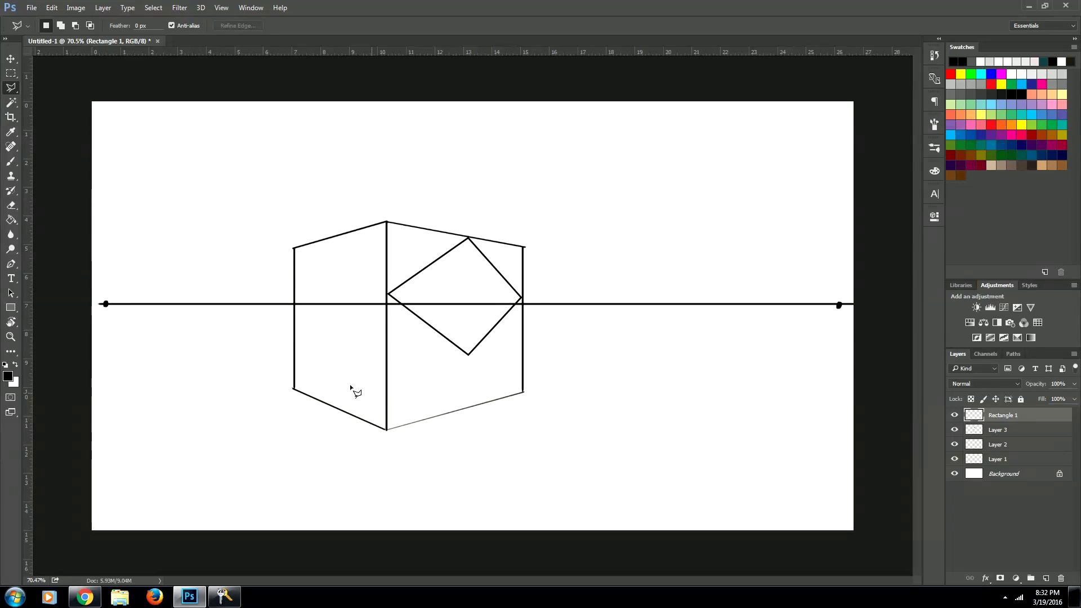
left_click(387, 294)
left_click(522, 297)
double_click(541, 298)
left_click(522, 220)
- Select the diamond's lower half with a polygon and delete it
left_click(387, 294)
left_click(522, 297)
left_click(561, 298)
left_click(526, 370)
left_click(410, 384)
left_click(376, 319)
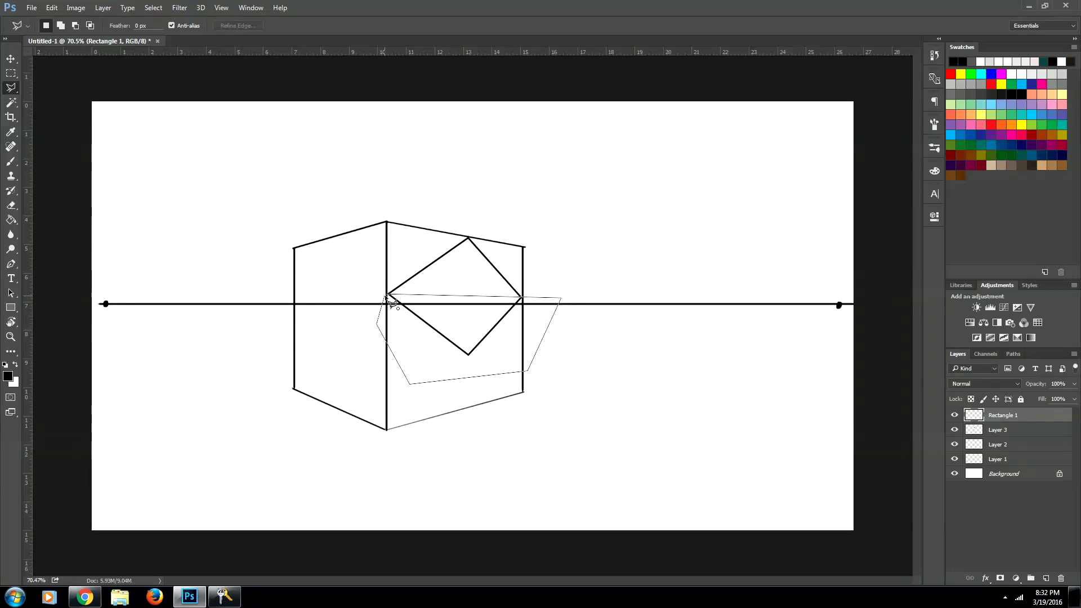
left_click(384, 303)
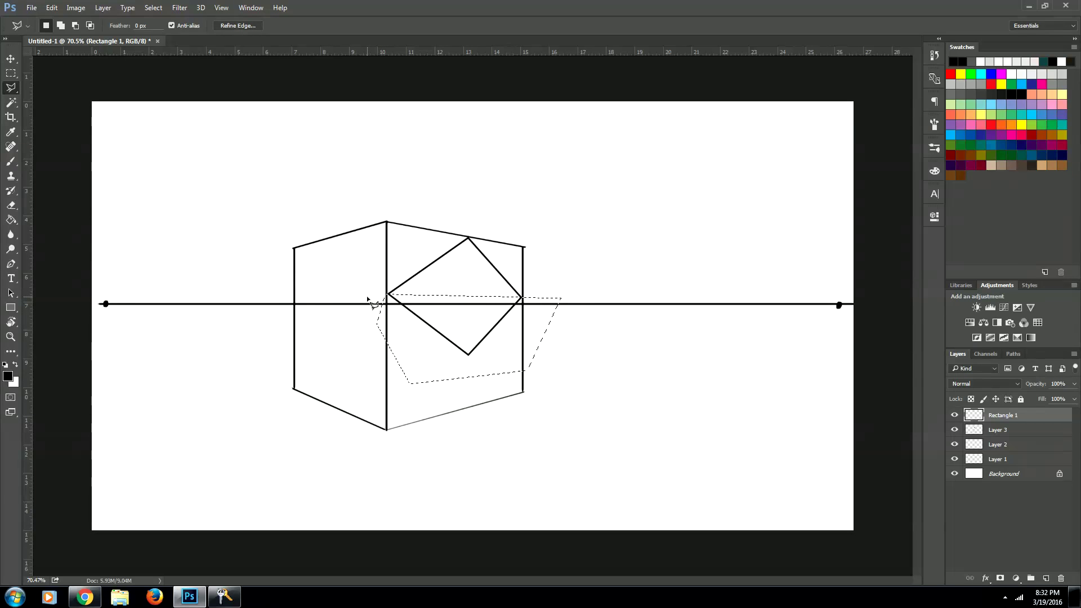
key("Delete")
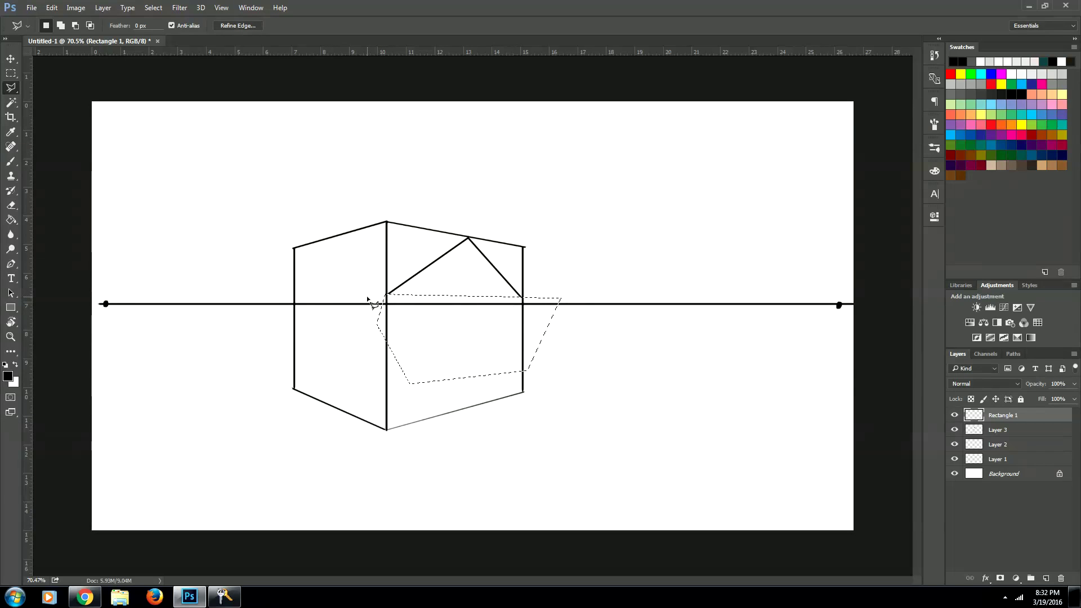
- Deselect and add a new empty layer, Layer 4
key("m")
left_click(644, 291)
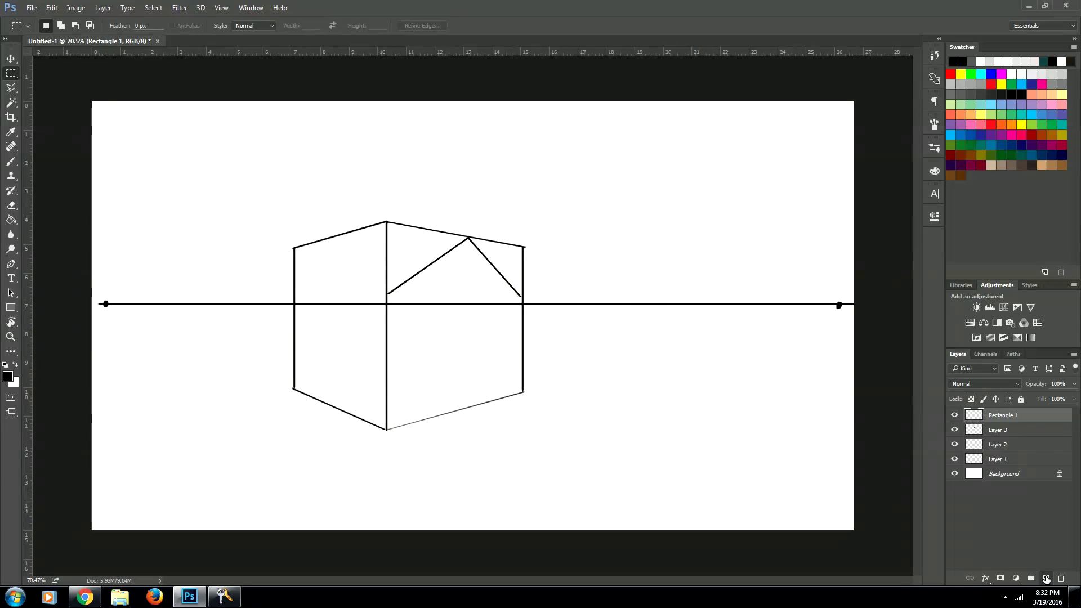
left_click(1045, 578)
key("b")
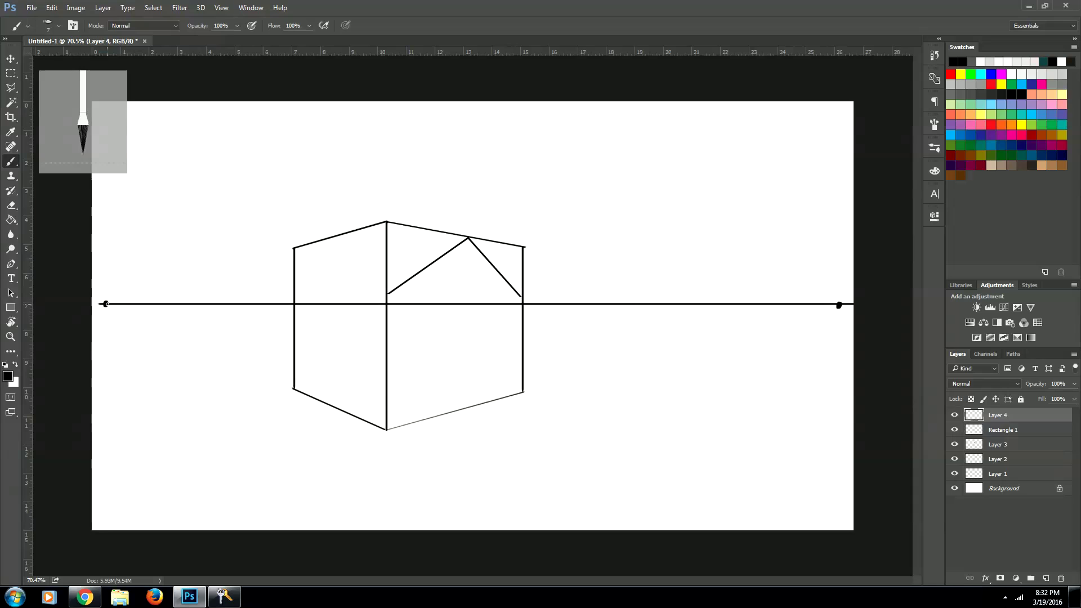
- Draw lines from the roof peak and the roof's left end to the left vanishing point
left_click(105, 304, "shift")
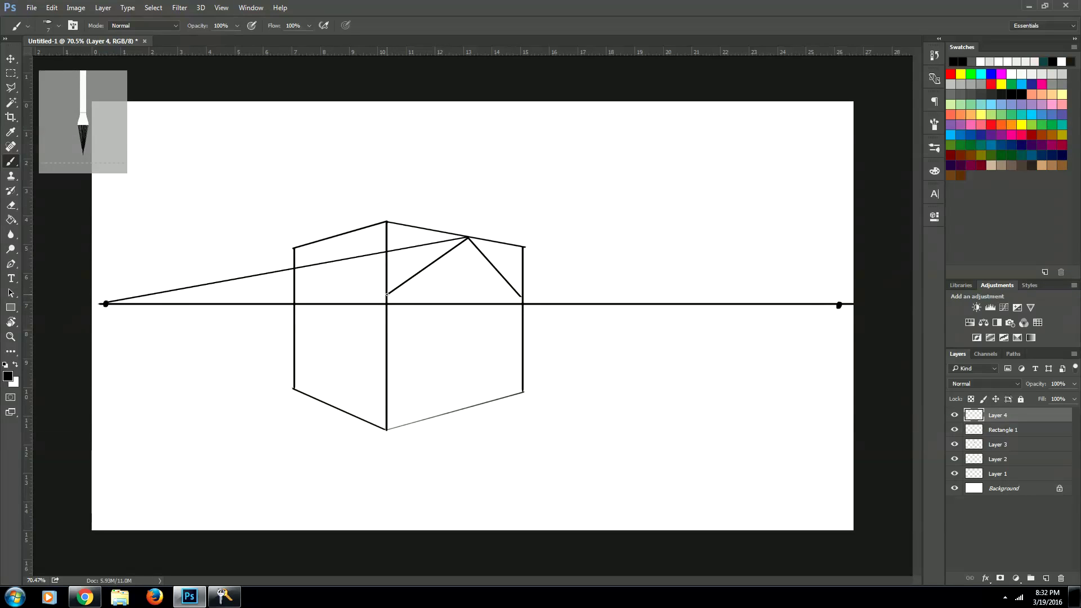
left_click(106, 304, "shift")
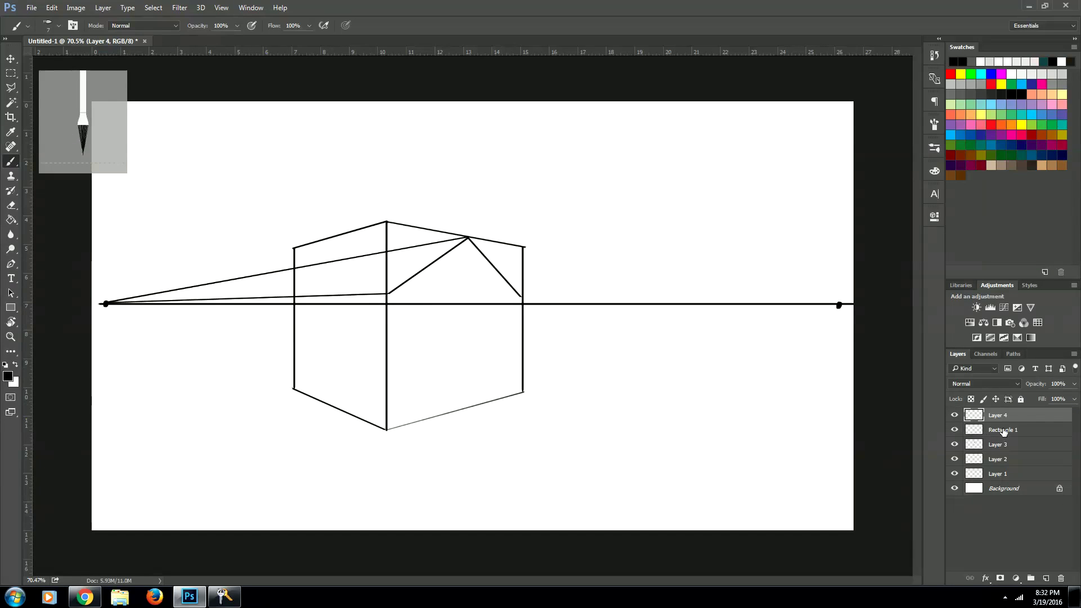
left_click(980, 431)
left_click(954, 431)
left_click(954, 431)
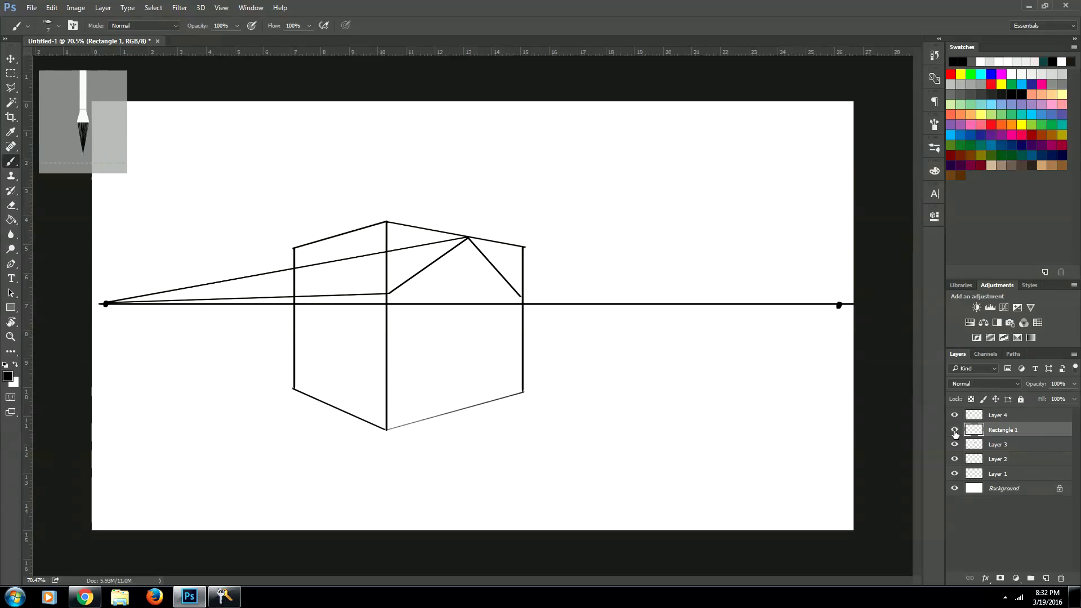
- Copy the roof peak onto new Layer 5 and move it toward the house's left end
key("m")
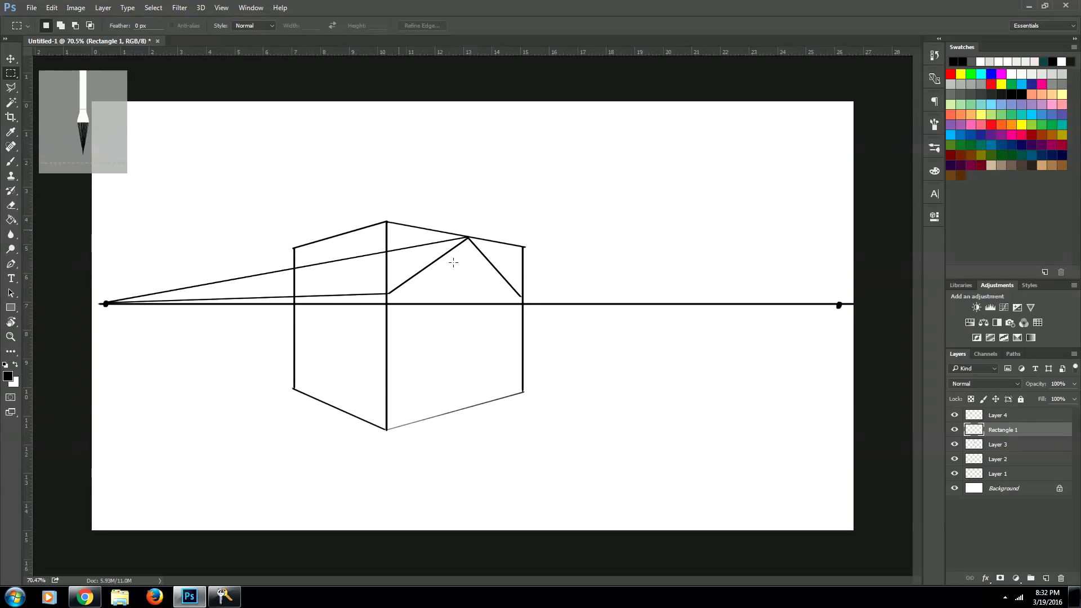
left_click_drag(326, 193, 604, 380)
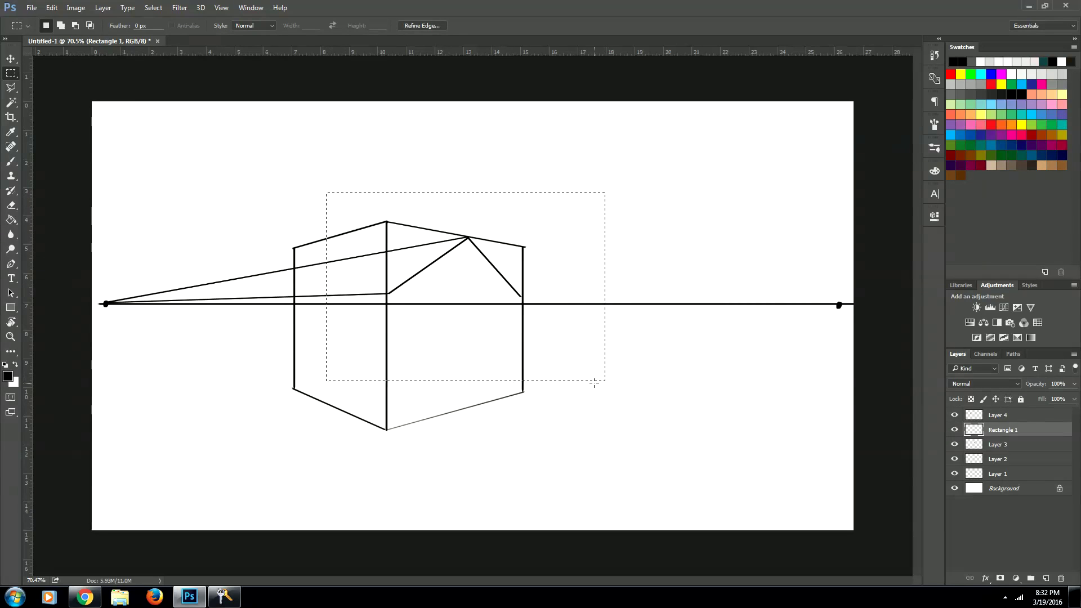
key("ctrl+c")
key("ctrl+v")
key("v")
left_click_drag(499, 286, 386, 276)
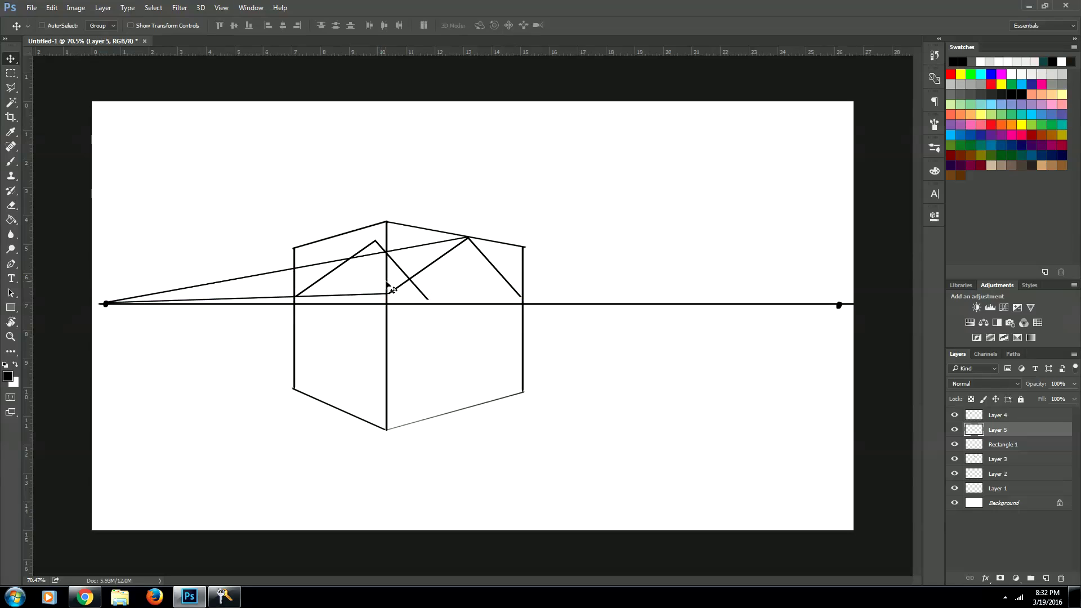
- Scale the roof copy to about 87% and erase its extra right-hand slope
key("ctrl+t")
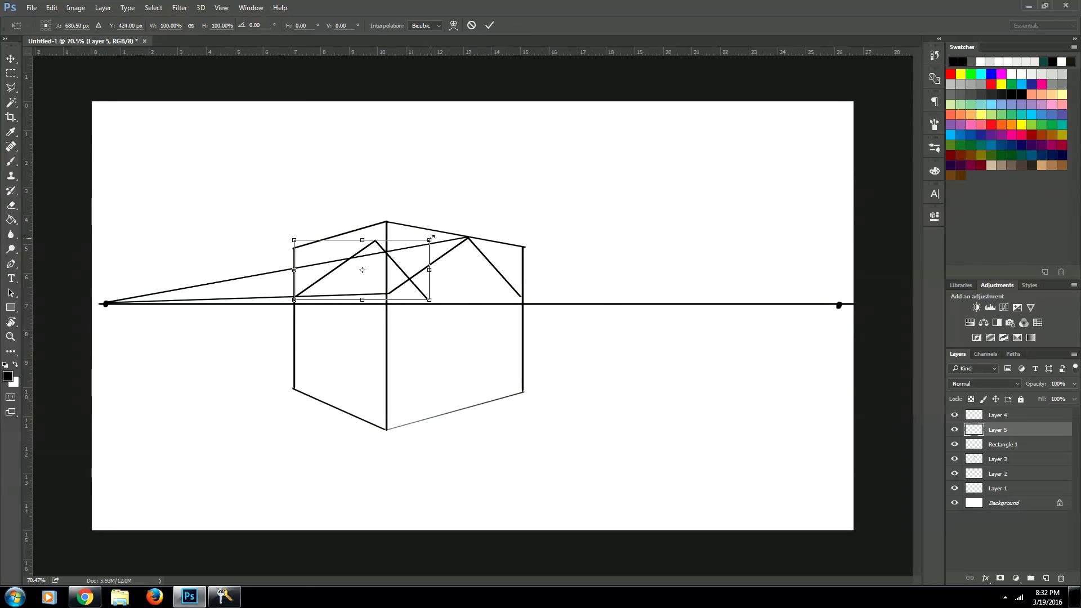
left_click_drag(429, 239, 394, 259)
key("Return")
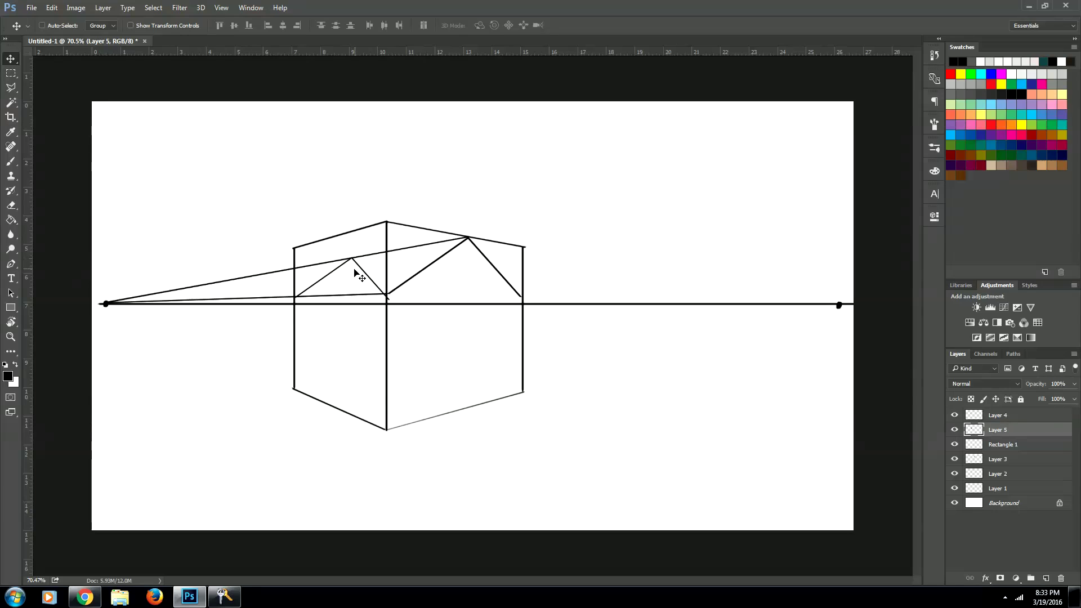
key("e")
mouse_move(373, 282)
left_mouse_down()
mouse_move(384, 291)
mouse_move(356, 260)
left_mouse_up()
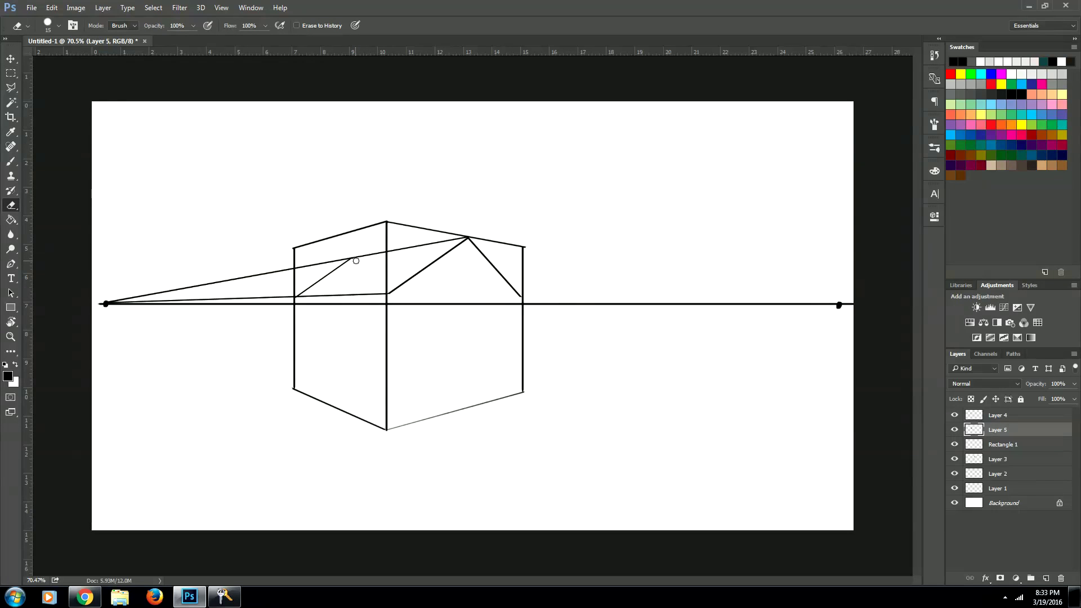
- Erase the leftover vanishing lines left of the house on Layer 4
left_click(1002, 416)
left_click(1001, 444)
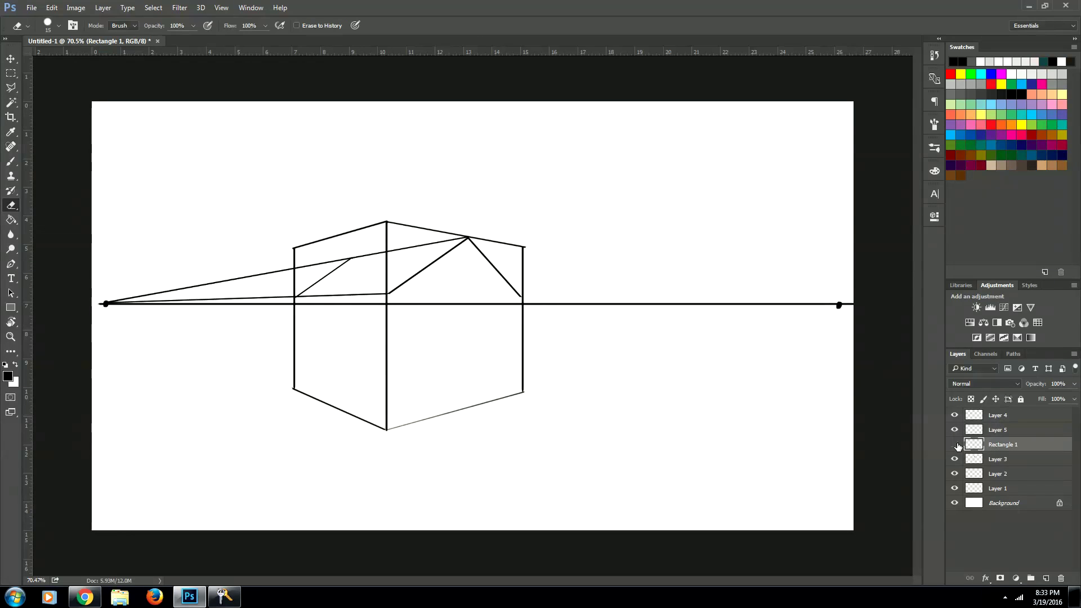
left_click(954, 445)
left_click(994, 415)
left_click(954, 415)
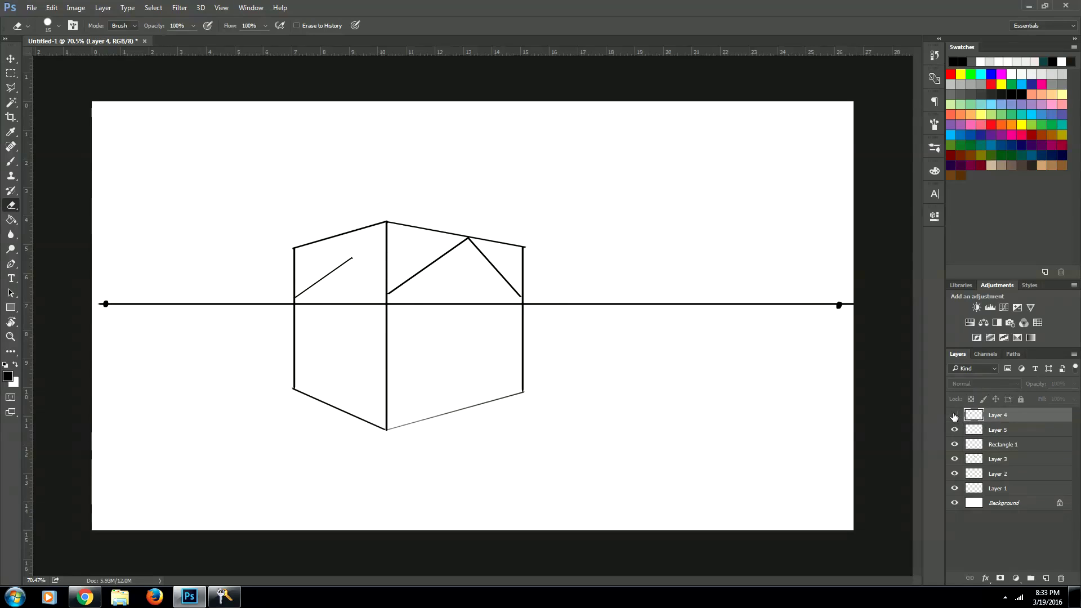
left_click(954, 415)
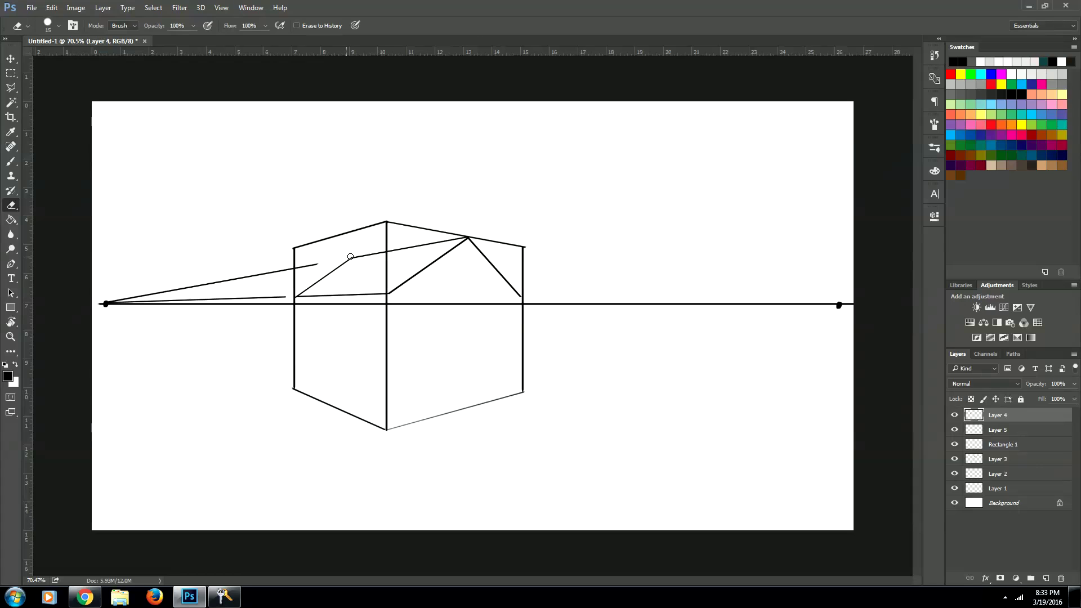
left_click(108, 304, "shift")
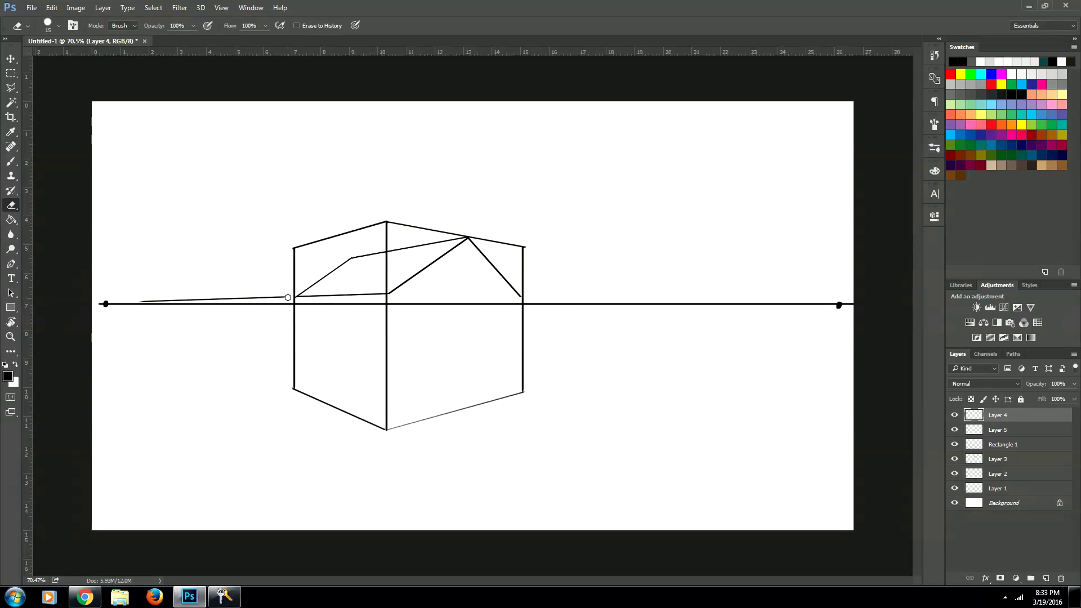
left_click(288, 297, "shift")
- On Layer 3, erase the box's top edges and vertical lines sticking above the roof
left_click(954, 444)
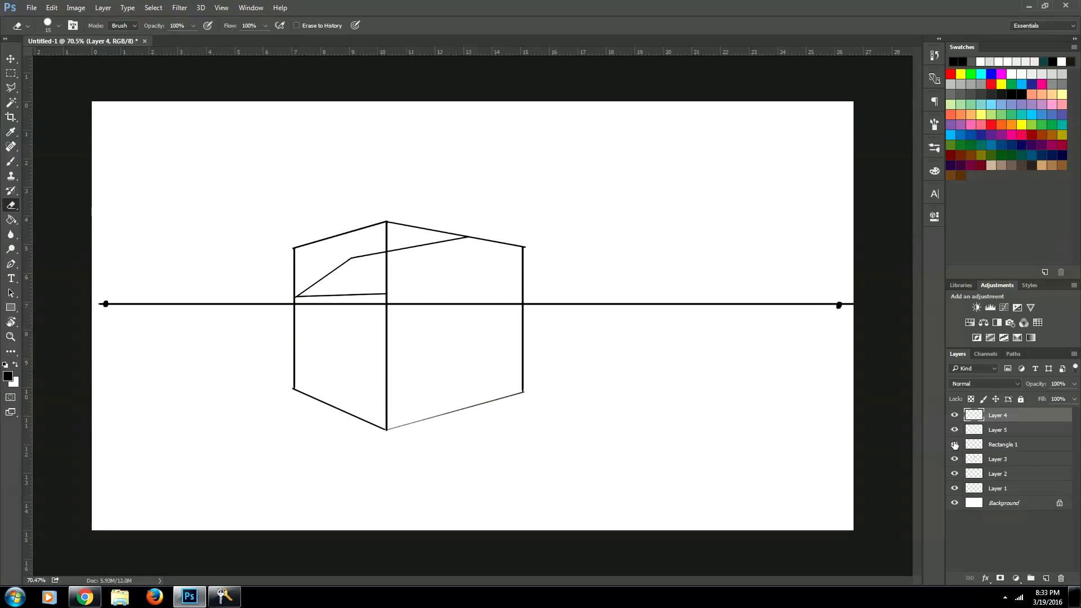
left_click(954, 445)
left_click(954, 459, "alt")
left_click(954, 459, "alt")
left_click(991, 459)
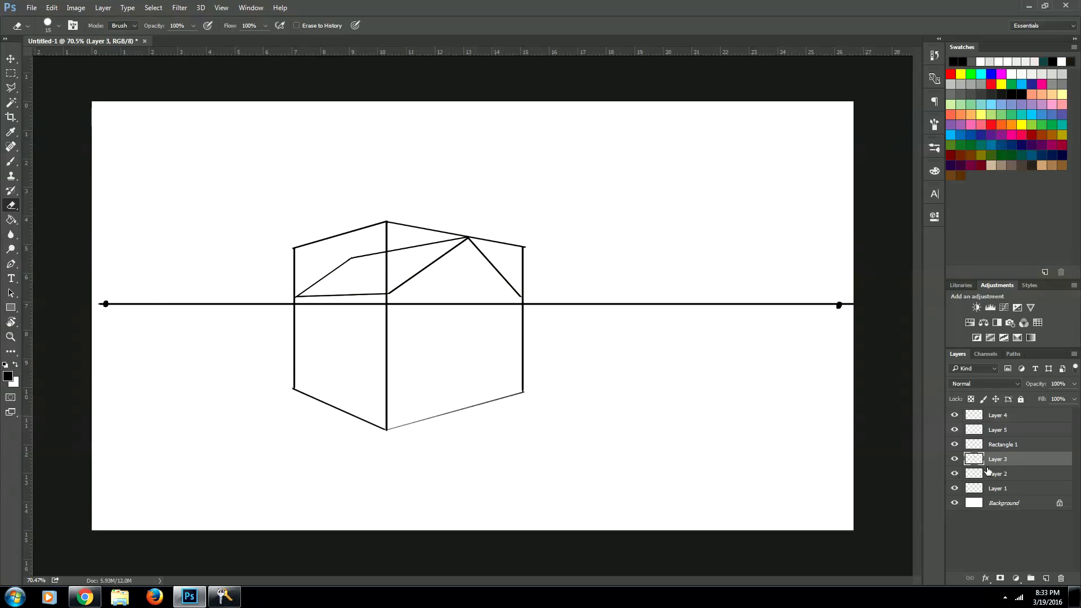
mouse_move(470, 234)
left_mouse_down()
mouse_move(520, 251)
mouse_move(496, 238)
mouse_move(513, 239)
mouse_move(520, 278)
left_mouse_up()
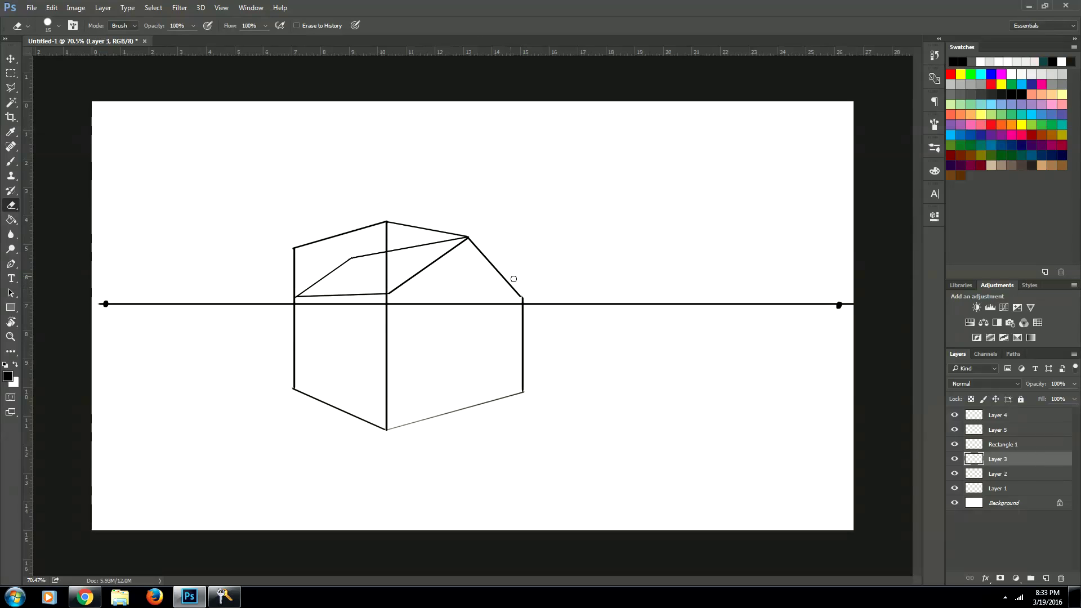
mouse_move(374, 227)
left_mouse_down()
mouse_move(364, 249)
mouse_move(442, 211)
mouse_move(430, 232)
mouse_move(453, 232)
left_mouse_up()
left_click_drag(385, 259, 387, 280)
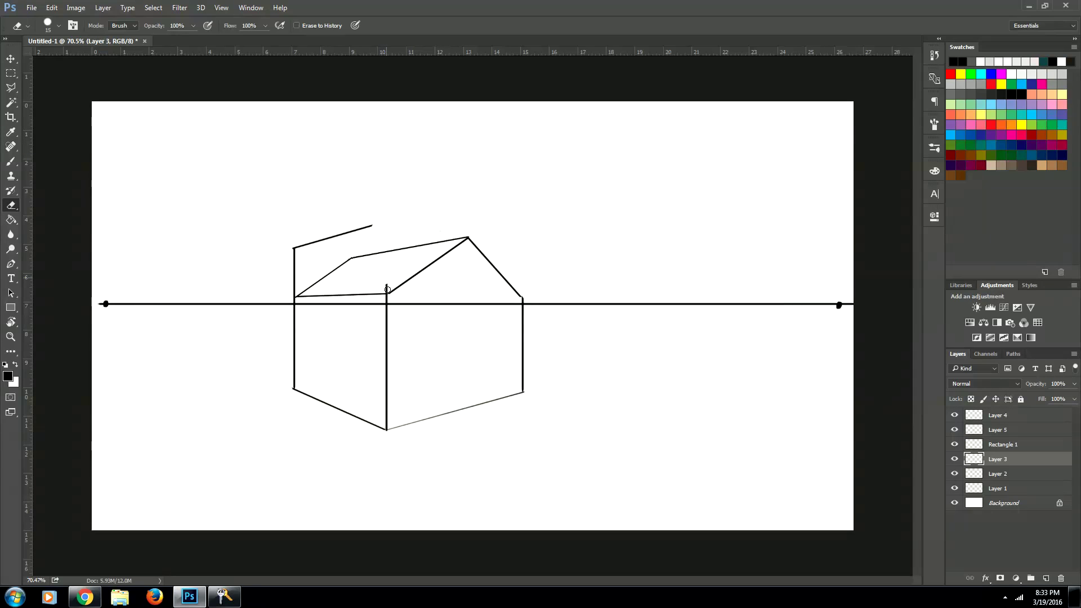
left_click_drag(294, 294, 292, 231)
left_click_drag(377, 222, 316, 240)
- Hide Layer 1's horizon line, keeping the vanishing-point dots visible
left_click(956, 474)
left_click(955, 474)
left_click(953, 488)
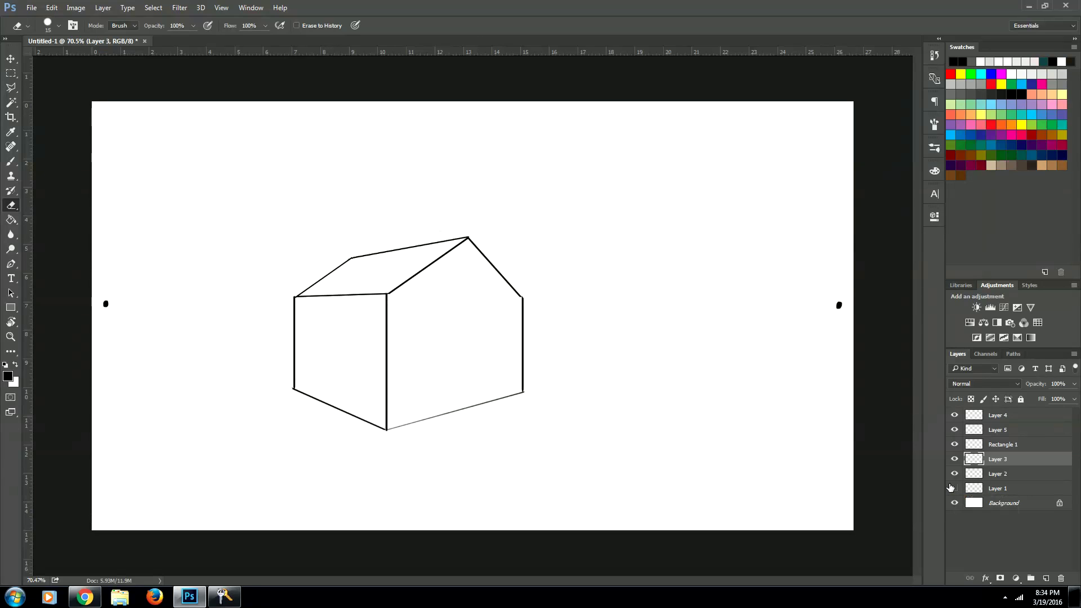
- Merge Layers 4, 5, Rectangle 1 and 3 into a single house outline layer
left_click(1008, 417)
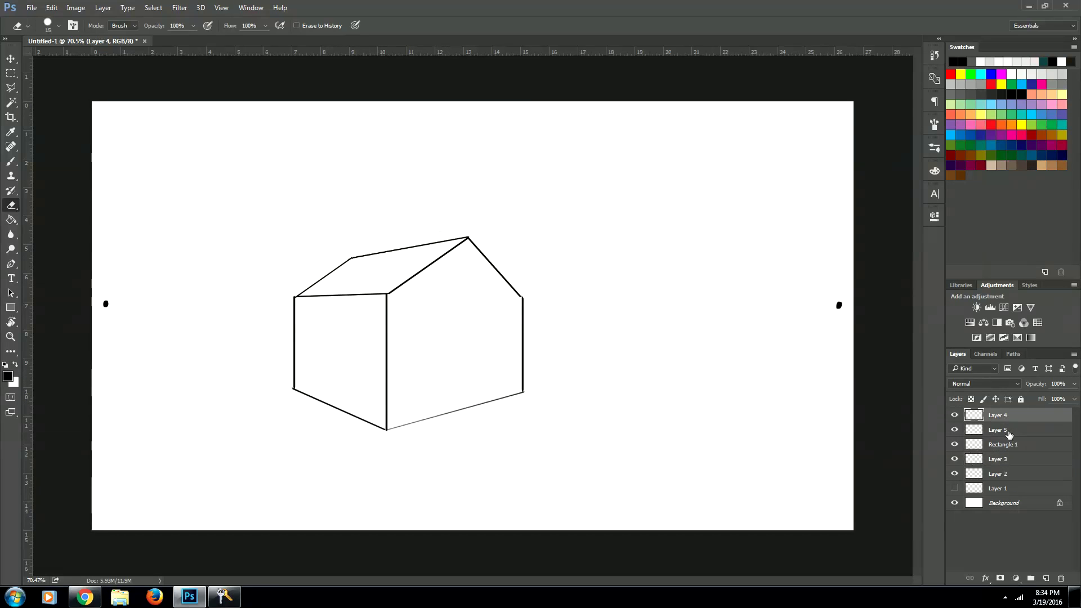
left_click(955, 474)
left_click(954, 474)
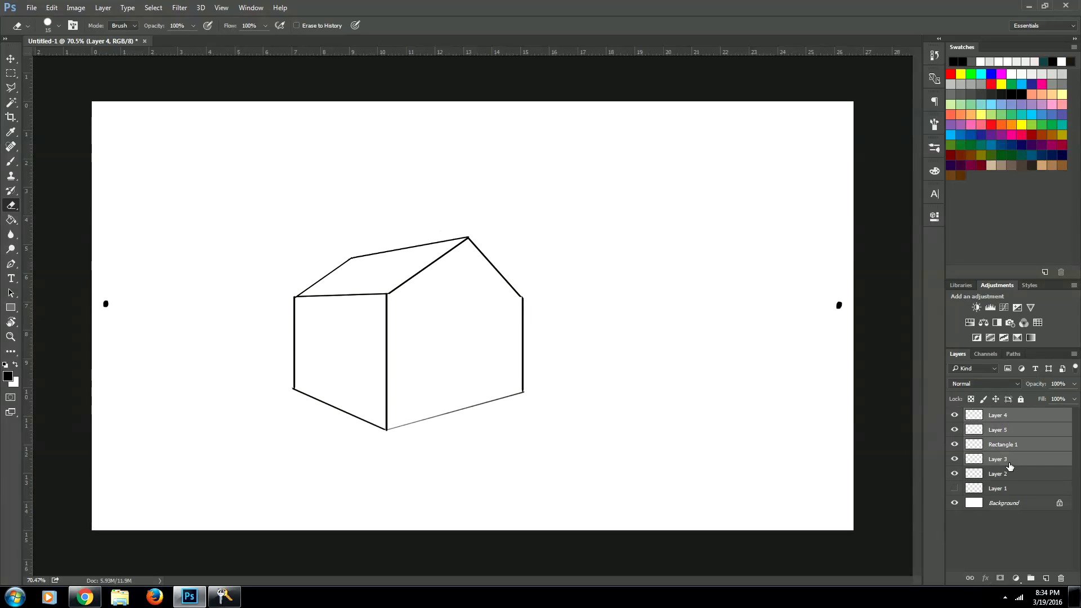
left_click(1004, 461, "shift")
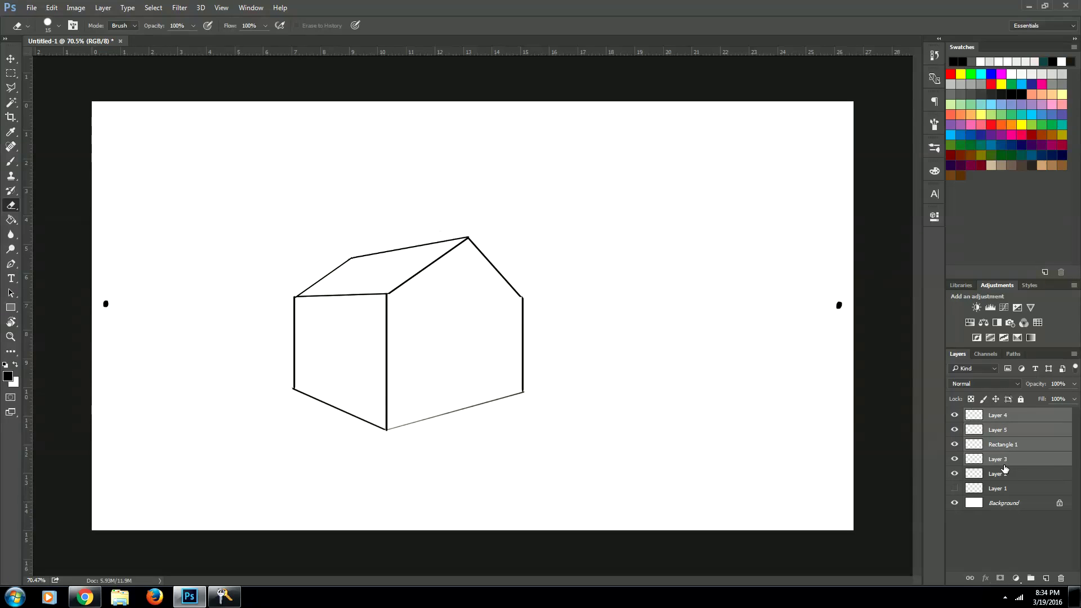
right_click(1004, 440)
left_click(892, 410)
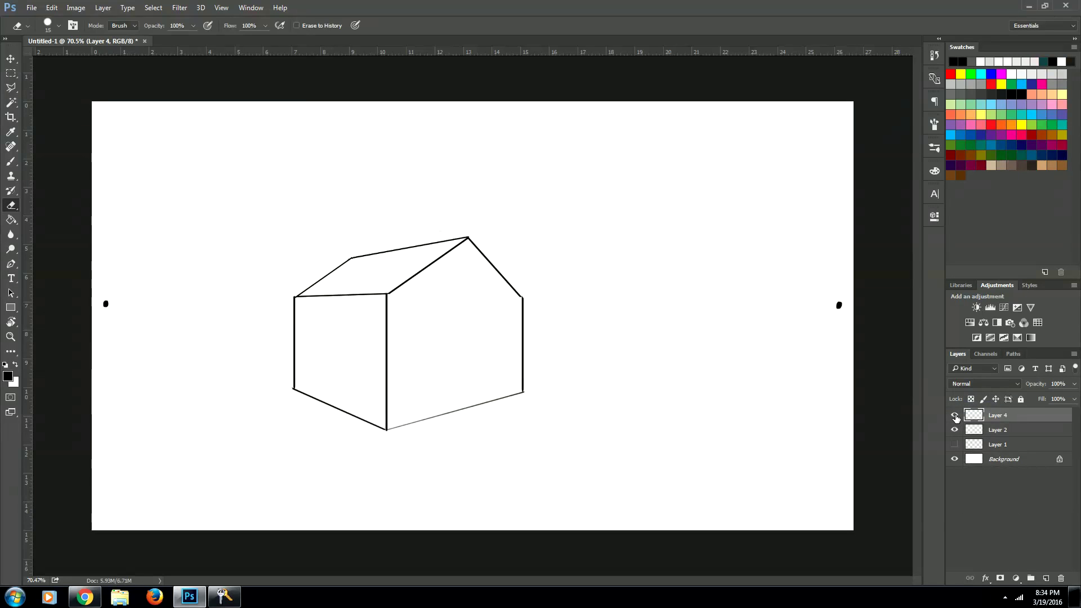
- Show the horizon line again and add a new empty Layer 5
left_click(955, 416)
left_click(955, 416)
left_click(954, 445)
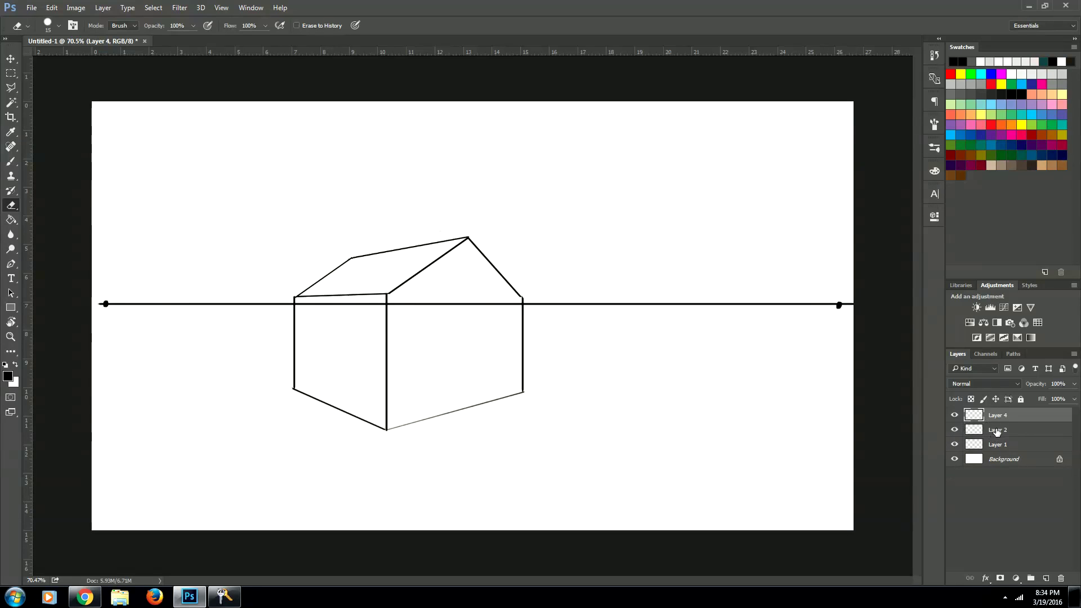
left_click(1046, 579)
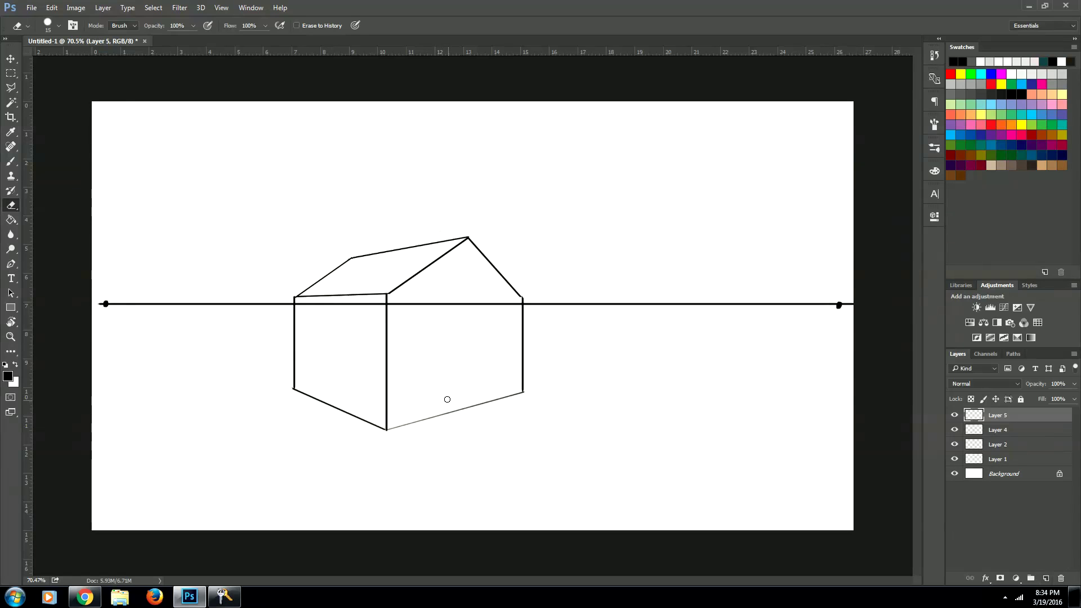
key("b")
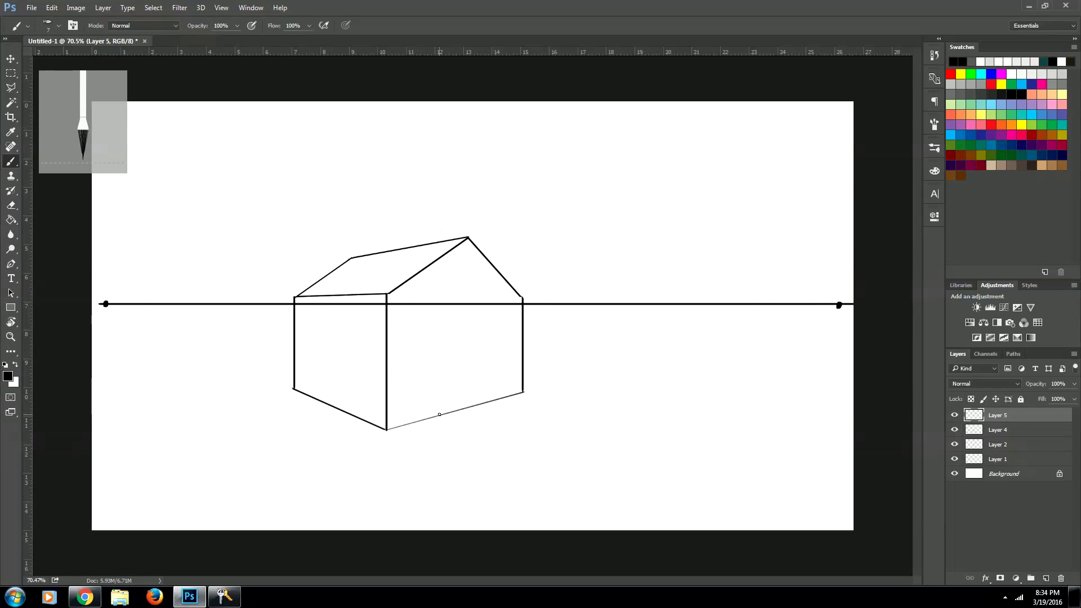
- Draw the door's two vertical edges on the right wall with a top aimed at the right vanishing point
left_click_drag(440, 413, 439, 331)
left_click_drag(480, 403, 482, 326)
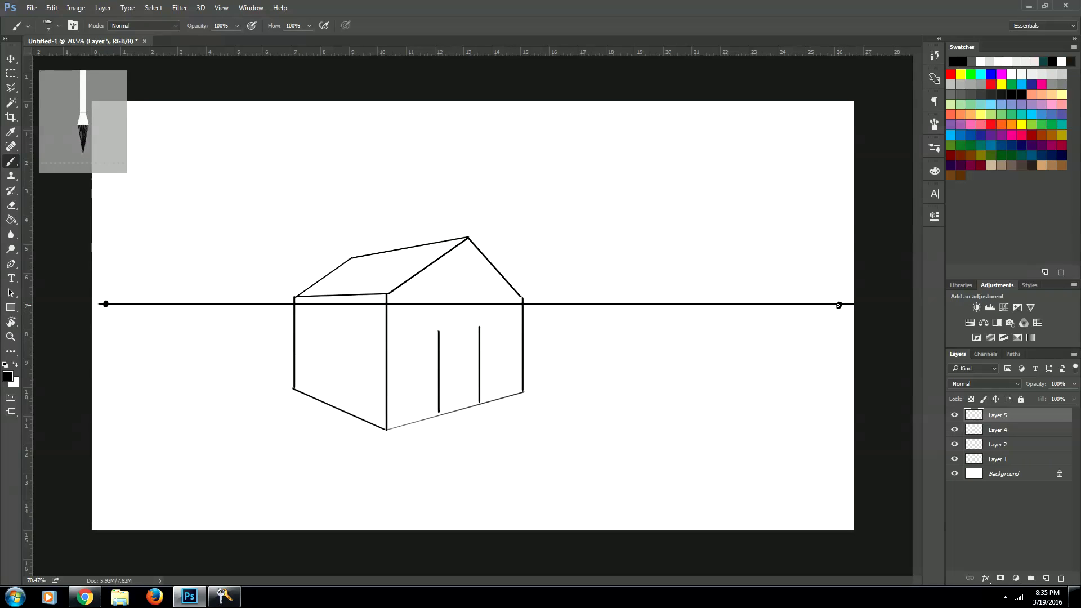
left_click(839, 305, "shift")
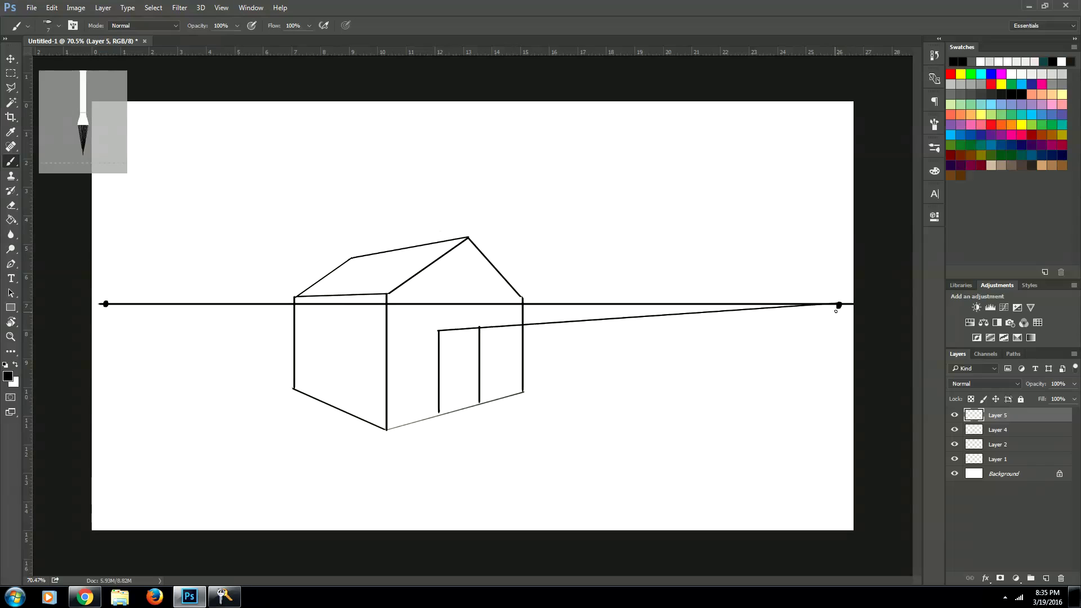
key("e")
mouse_move(496, 326)
left_mouse_down()
mouse_move(485, 326)
mouse_move(806, 305)
left_mouse_up()
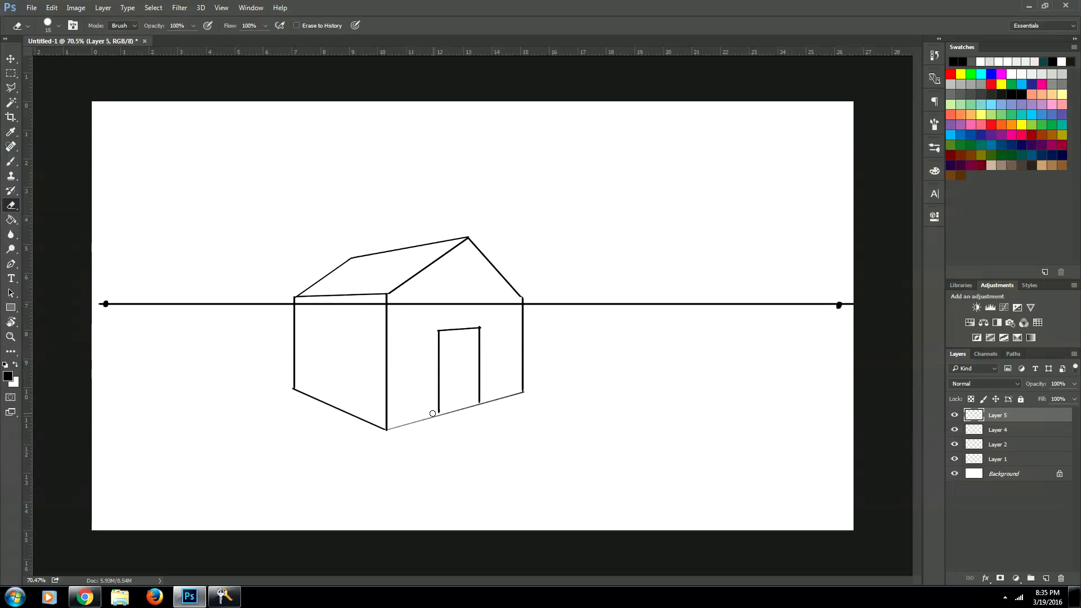
key("b")
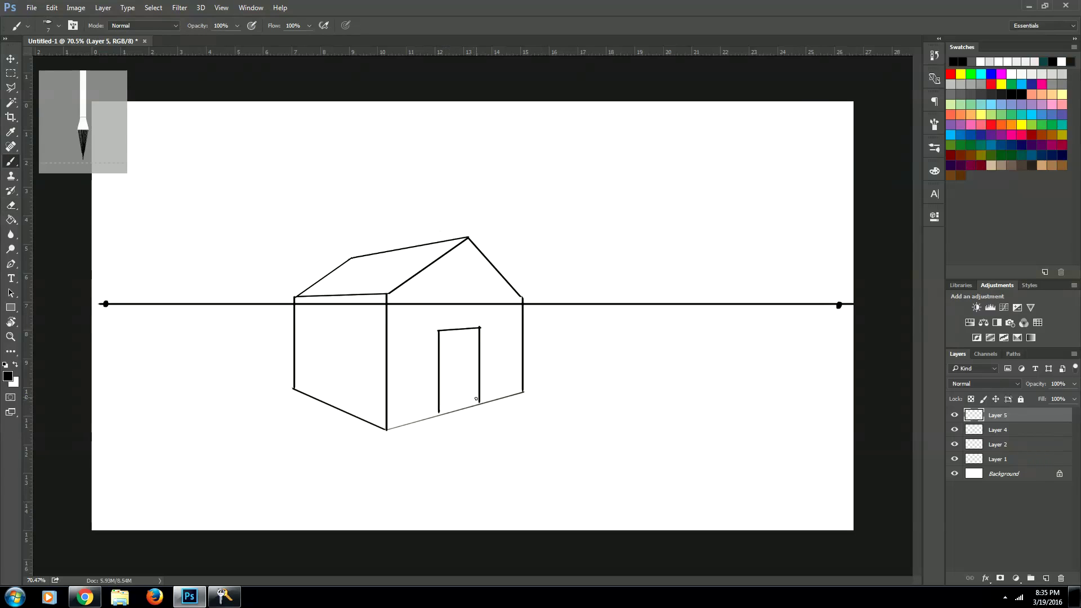
left_click(1046, 578)
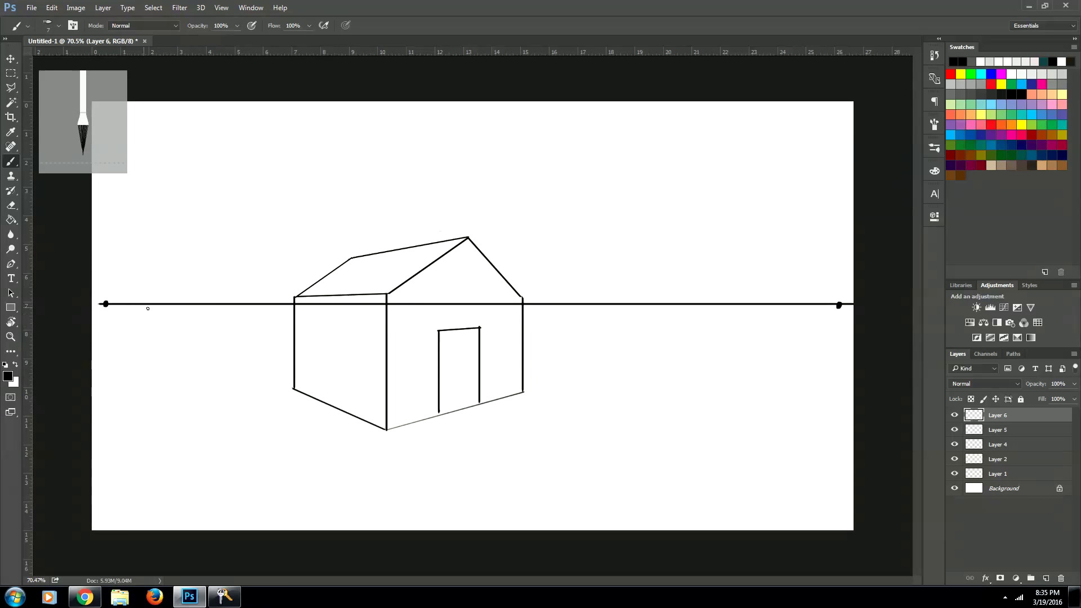
- Draw a guide from the left vanishing point to the door's bottom and erase its excess
left_click(105, 304, "shift")
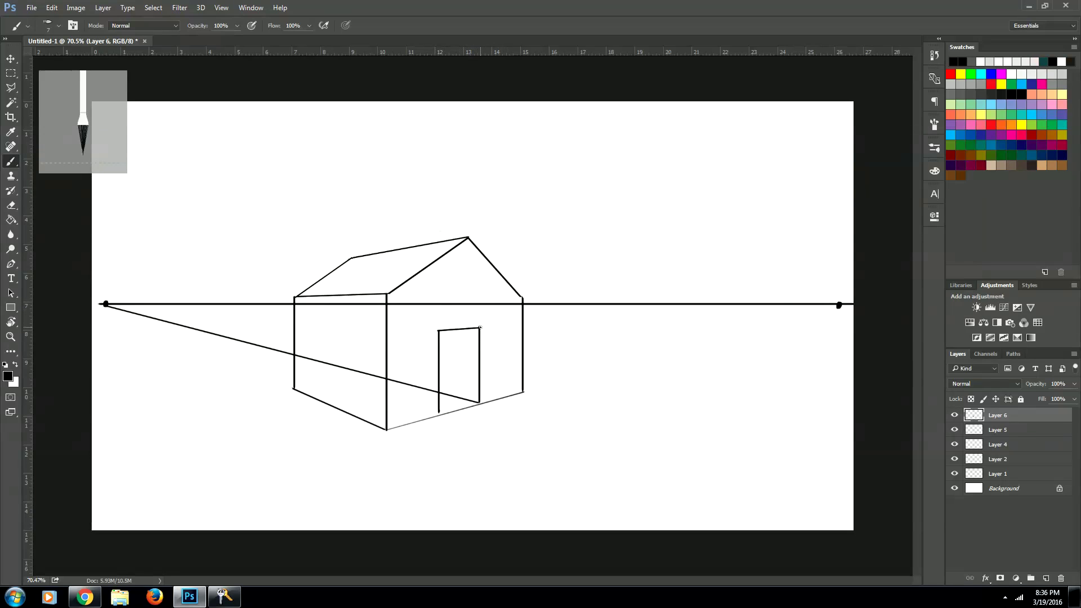
left_click(105, 304, "shift")
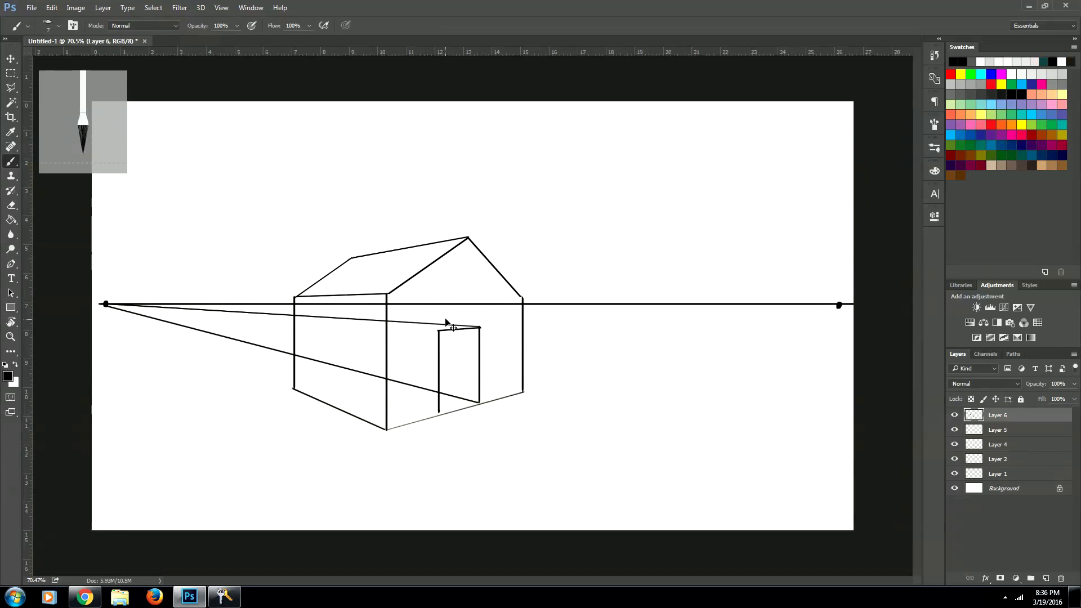
key("ctrl+z")
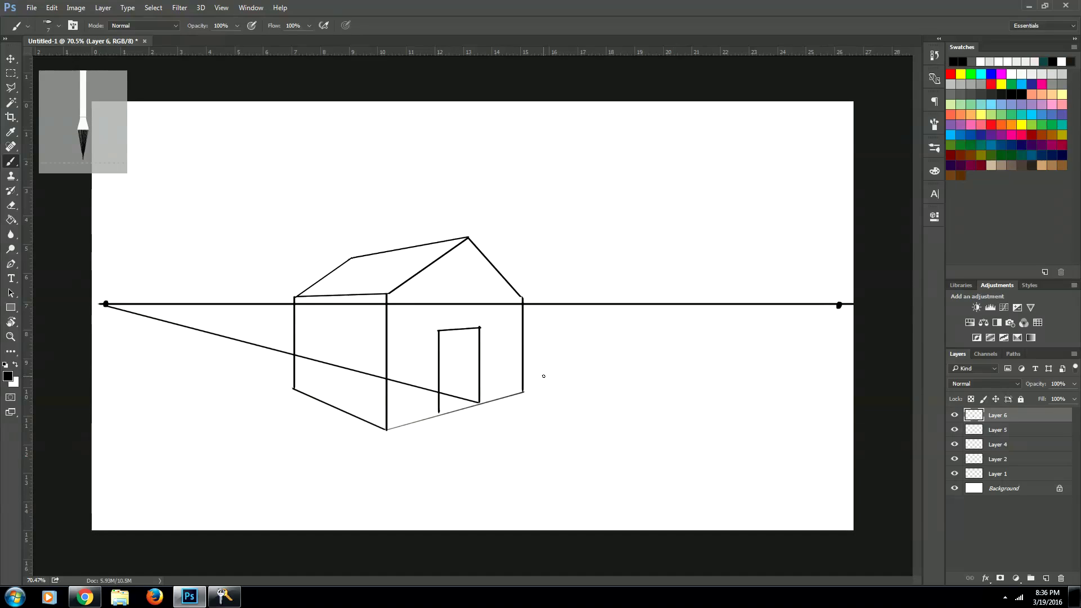
key("e")
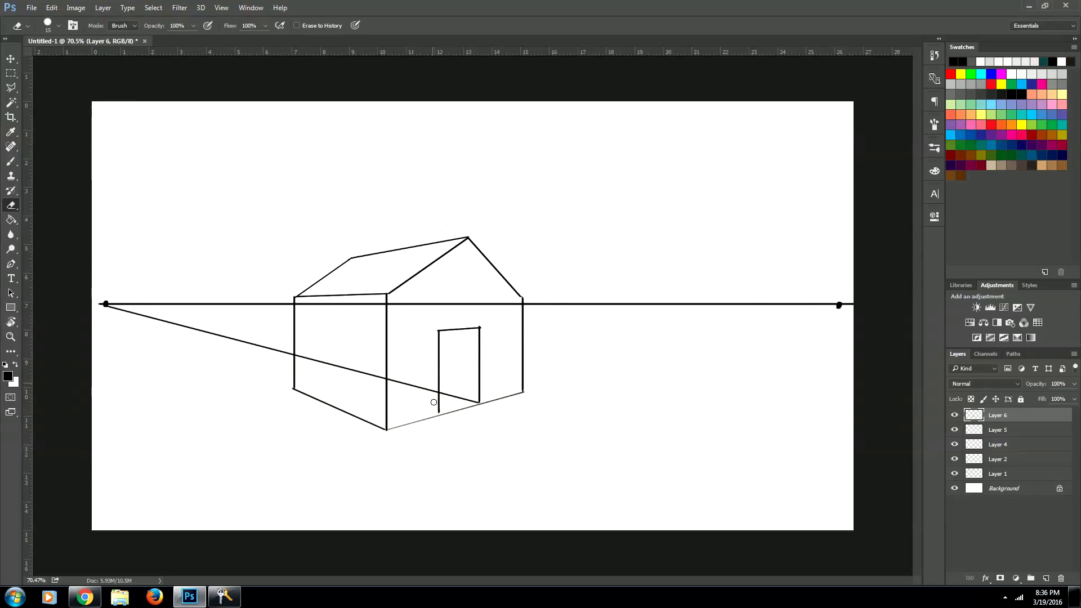
mouse_move(394, 382)
left_mouse_down()
mouse_move(434, 393)
mouse_move(123, 312)
left_mouse_up()
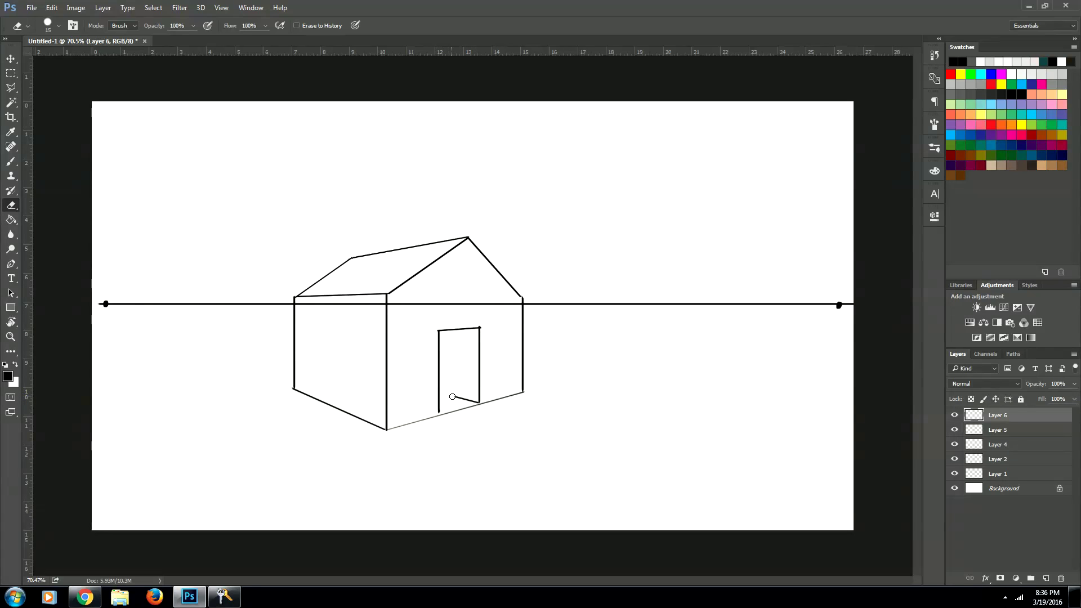
left_click(455, 396)
key("b")
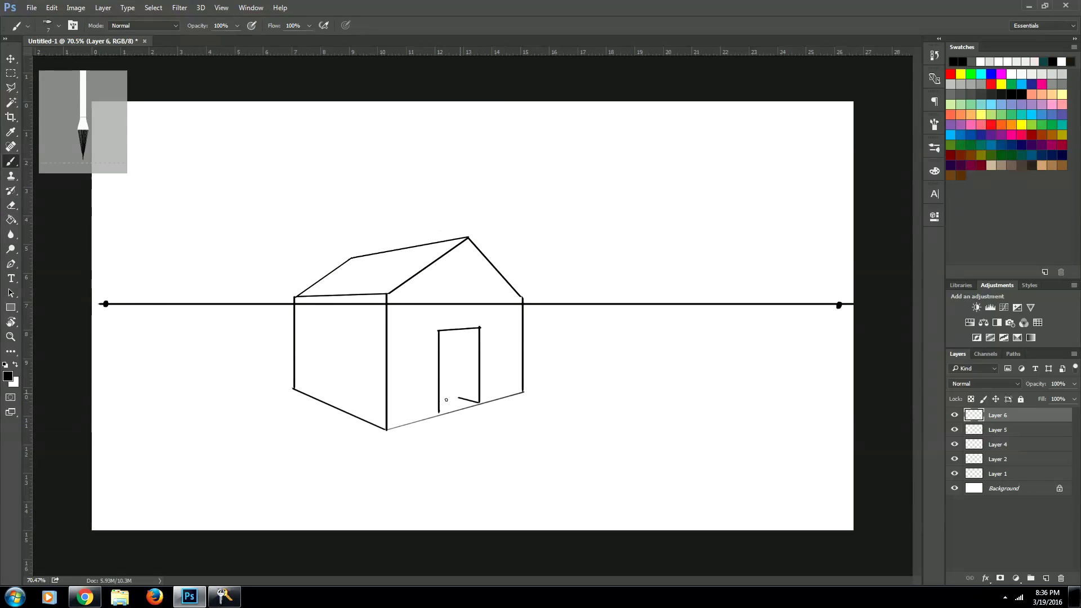
- Draw a guide from the right vanishing point to the door bottom and erase the overhang
left_click(839, 305)
left_click(460, 399, "shift")
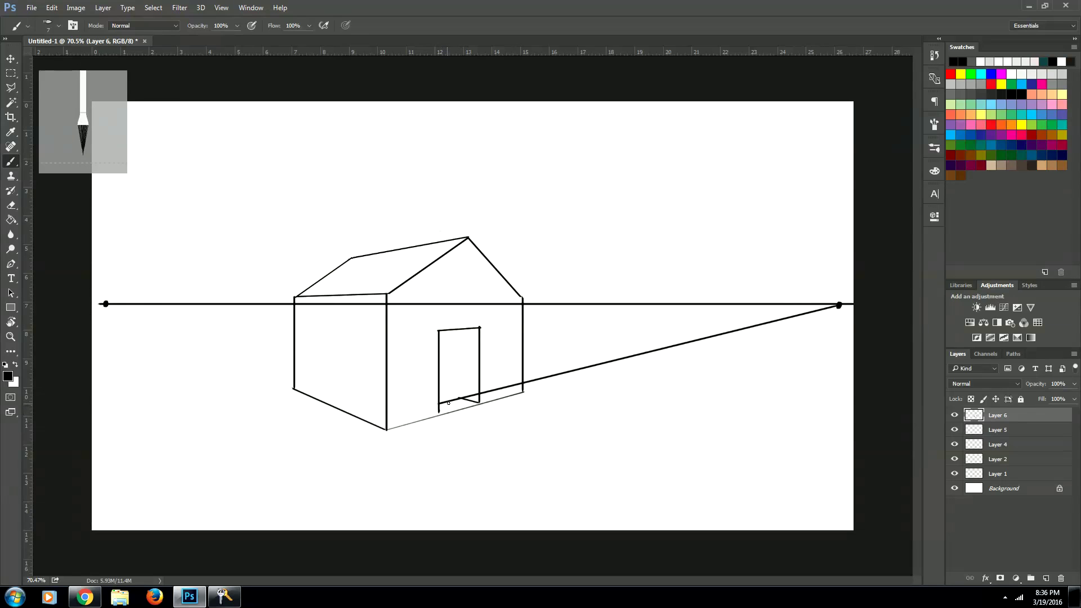
key("e")
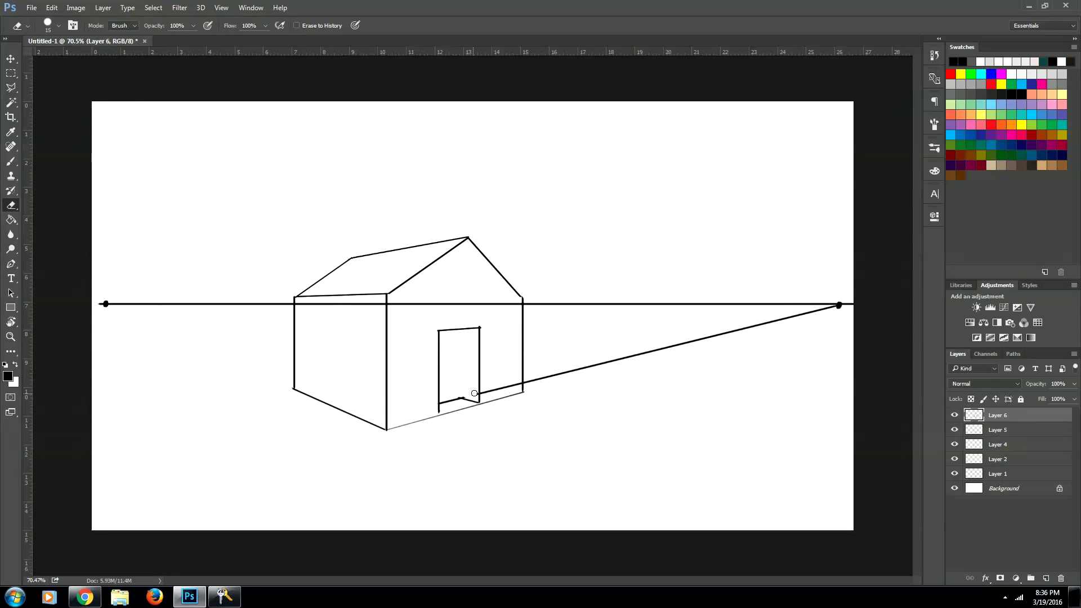
left_click_drag(485, 392, 799, 318)
key("b")
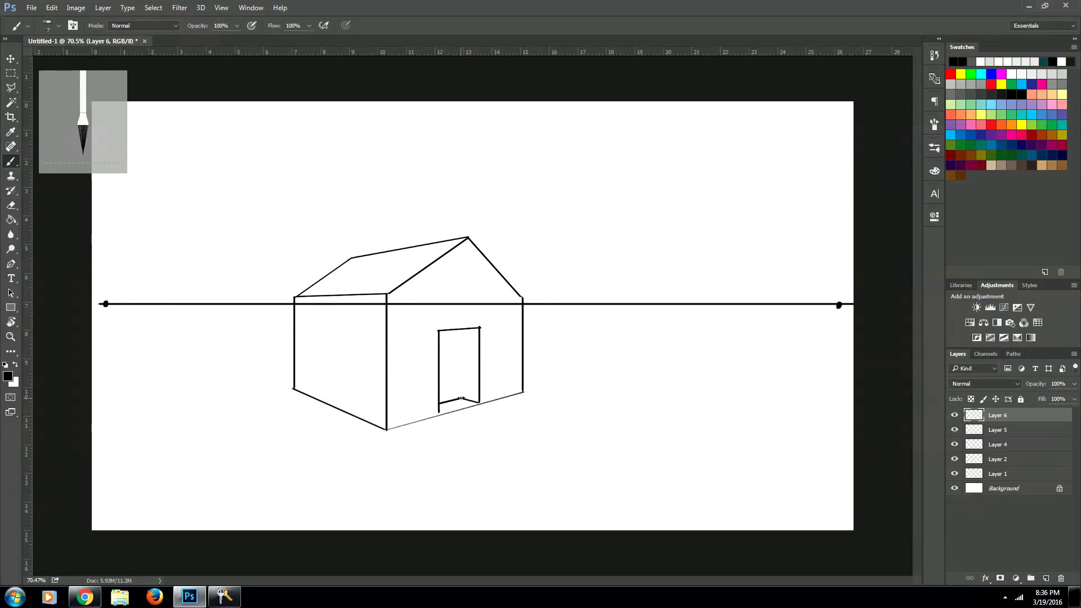
- Brush the open door's inner edge, a doorknob and a small upper dot
left_click_drag(461, 397, 461, 334)
left_click(453, 369)
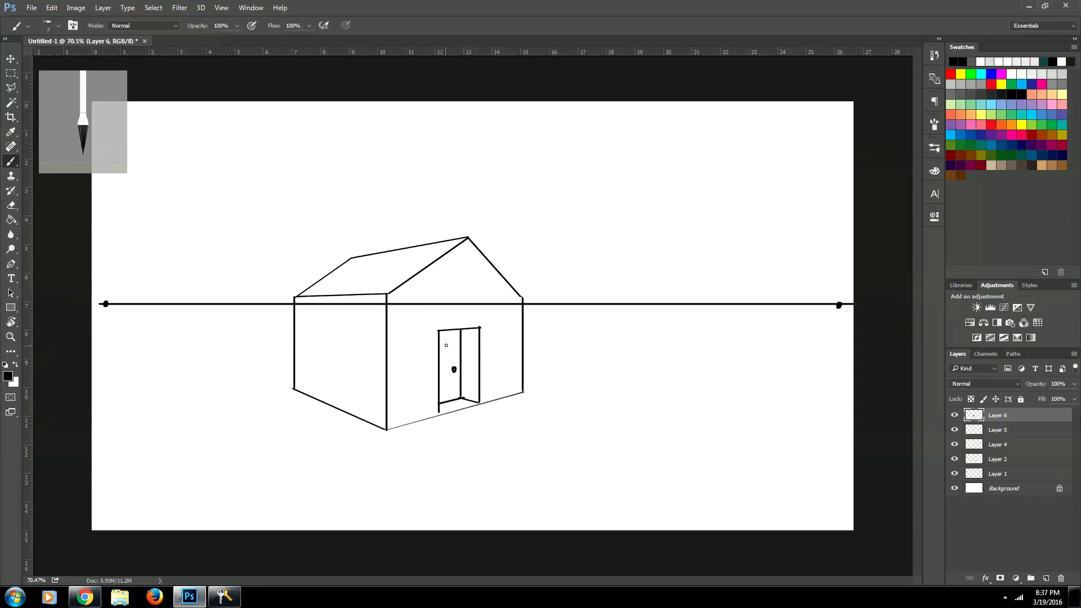
left_click(446, 345)
- Merge Layers 6, 5 and 4 so the house outline and door share one layer
left_click(955, 445)
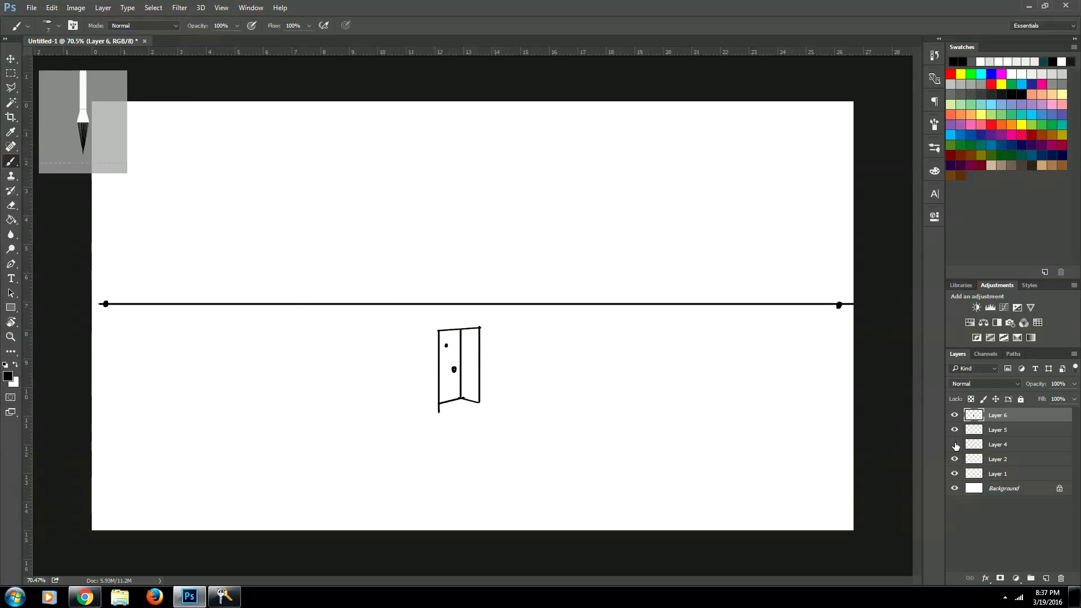
left_click(956, 445)
left_click(1005, 444, "shift")
right_click(1011, 438)
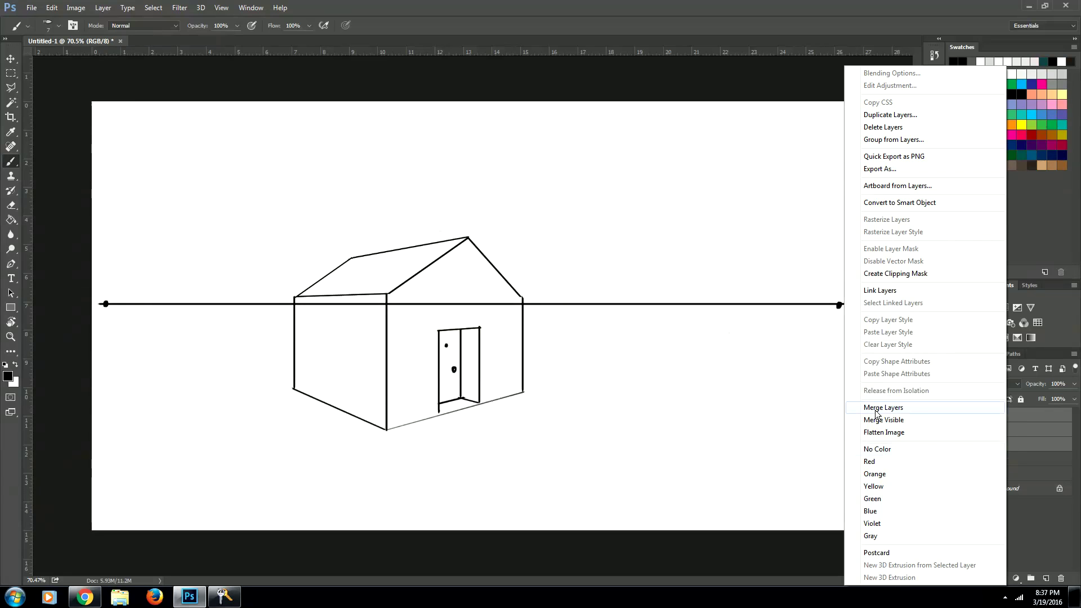
left_click(890, 411)
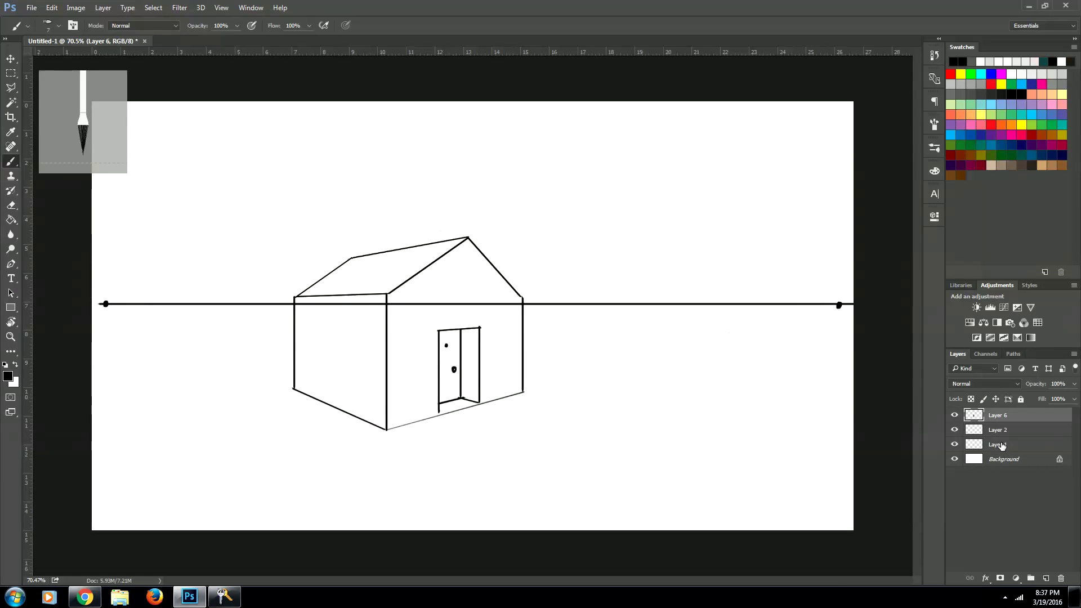
right_click(985, 419)
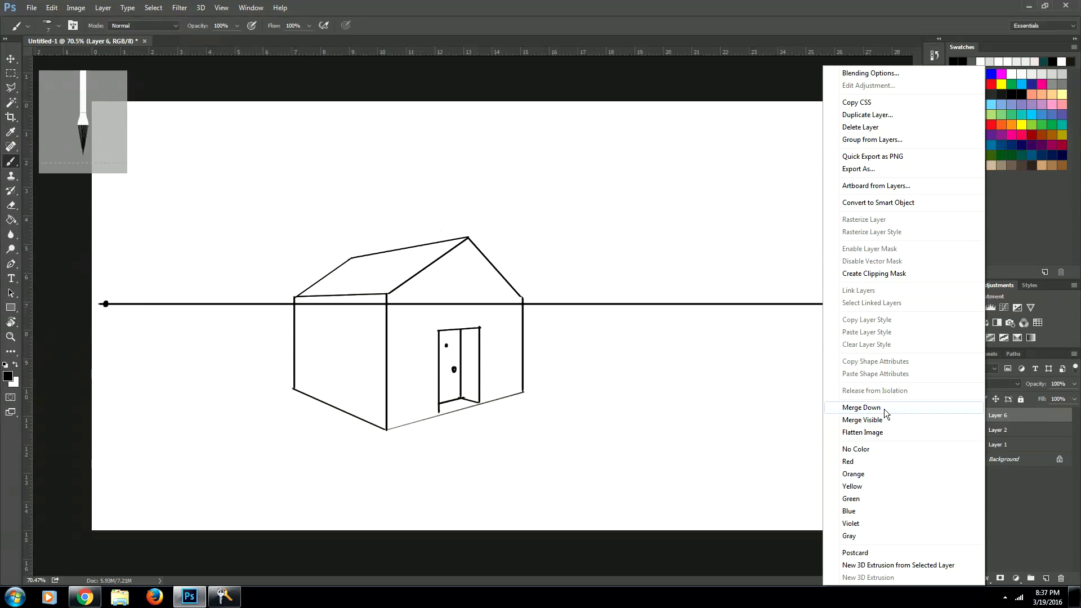
left_click(1022, 463)
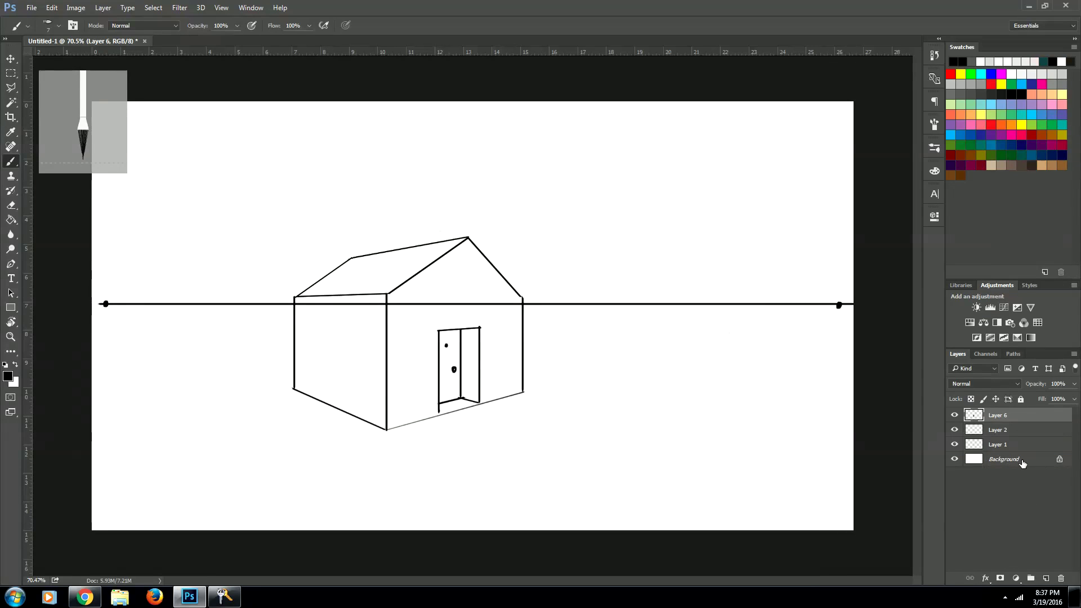
- On a new Layer 7, brush three vertical chimney strokes above the left roof slope, then add Layer 8
left_click(1045, 578)
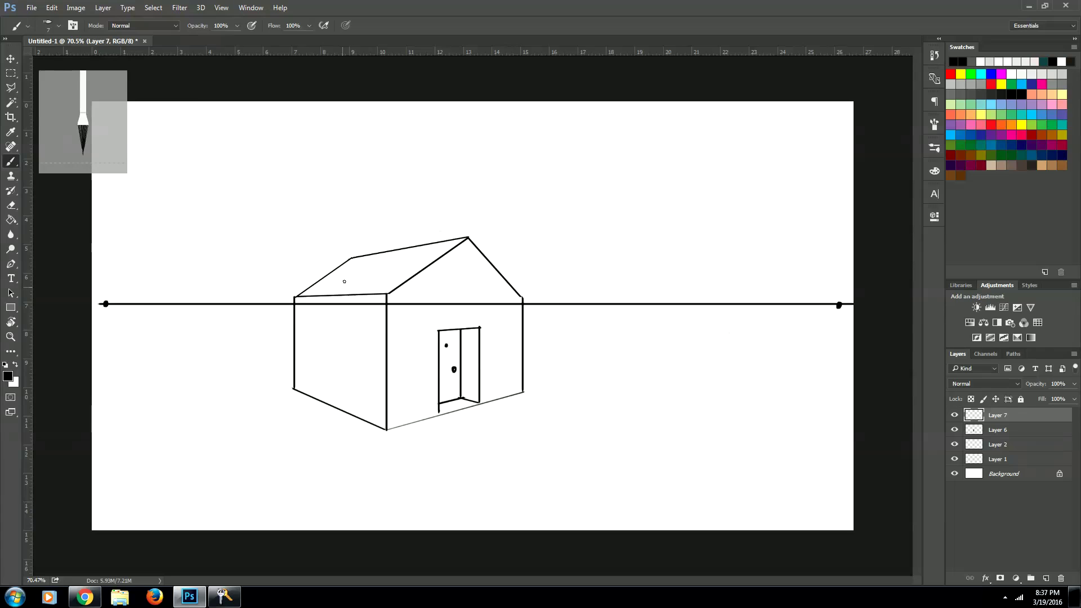
left_click_drag(342, 286, 342, 244)
left_click_drag(357, 286, 357, 240)
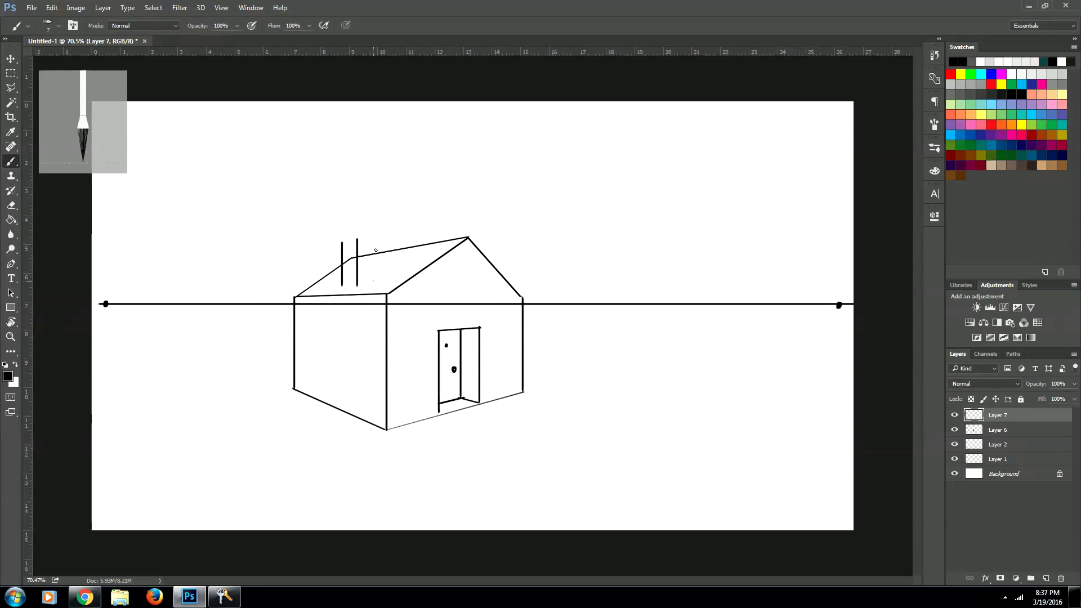
left_click_drag(373, 281, 373, 236)
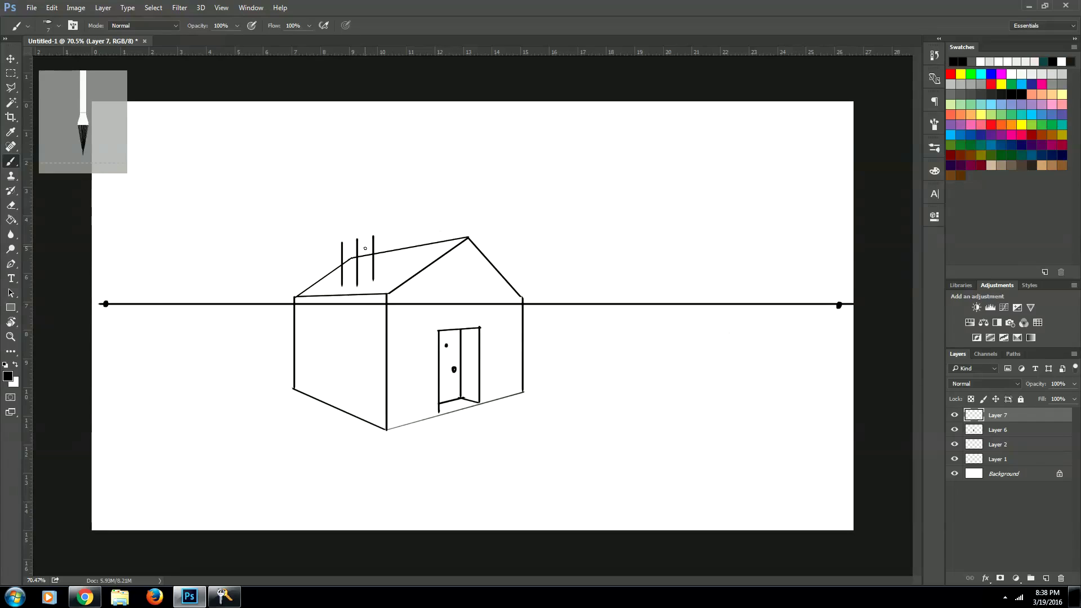
left_click(1046, 578)
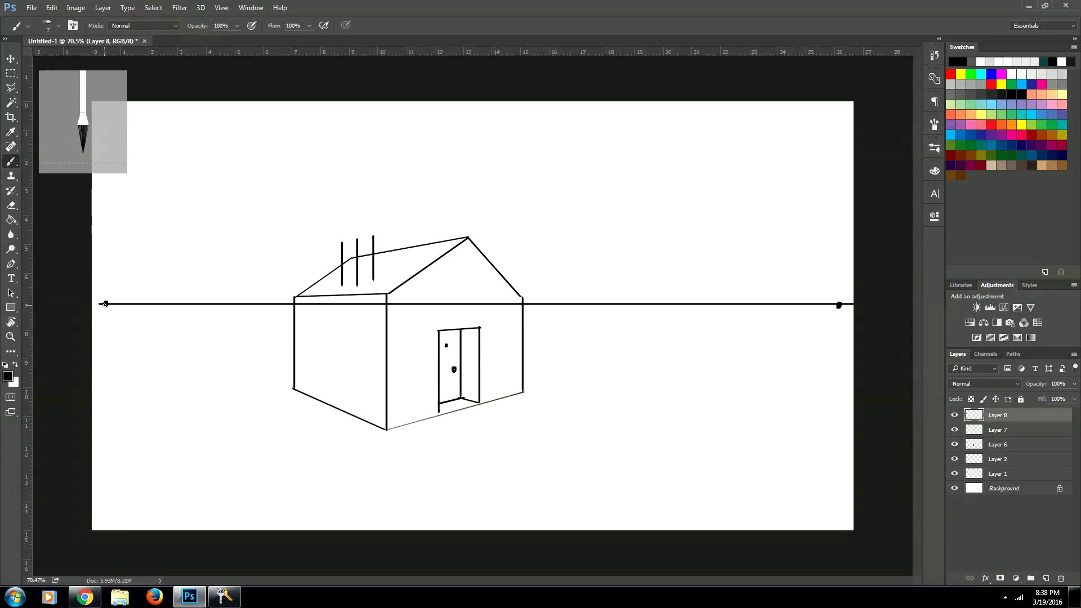
- On Layer 8, draw guide lines from the left vanishing point to the chimney top and base
left_click(357, 239, "shift")
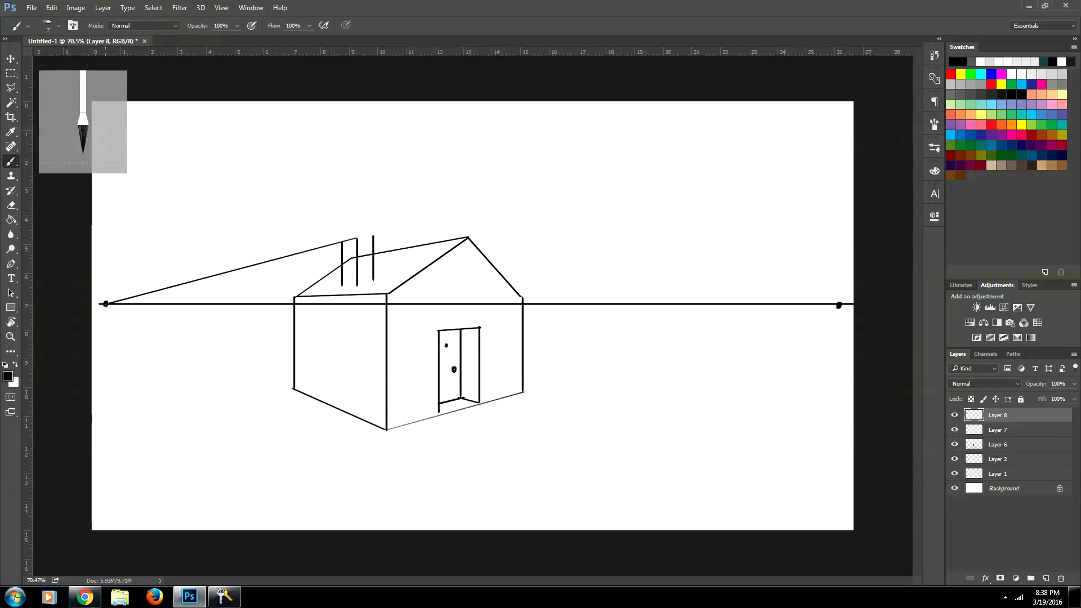
left_click(358, 284, "shift")
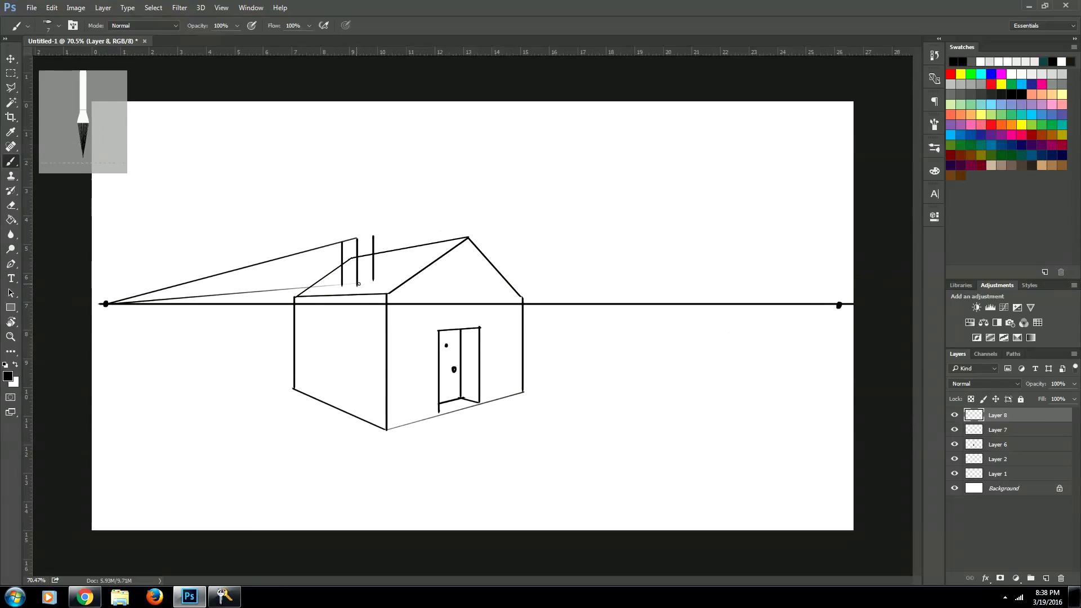
left_click(357, 285, "shift")
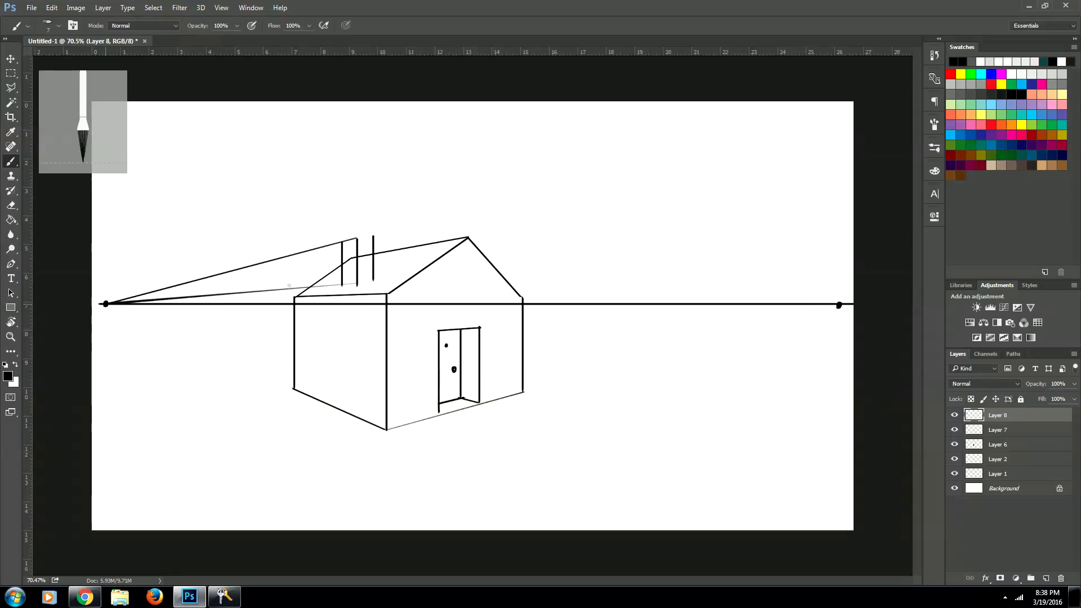
left_click(358, 284, "shift")
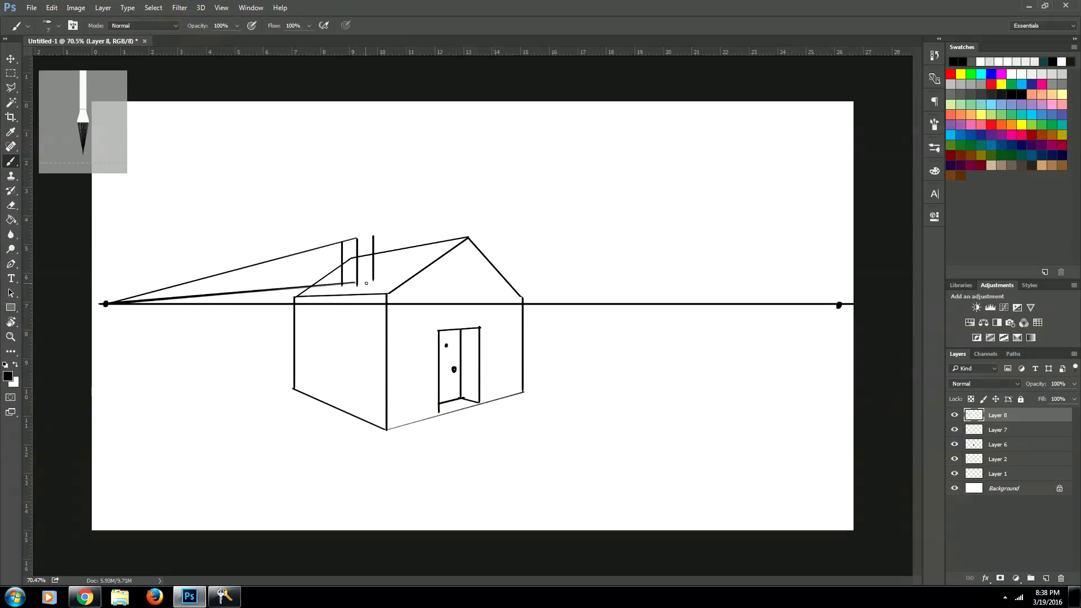
left_click(996, 431)
key("e")
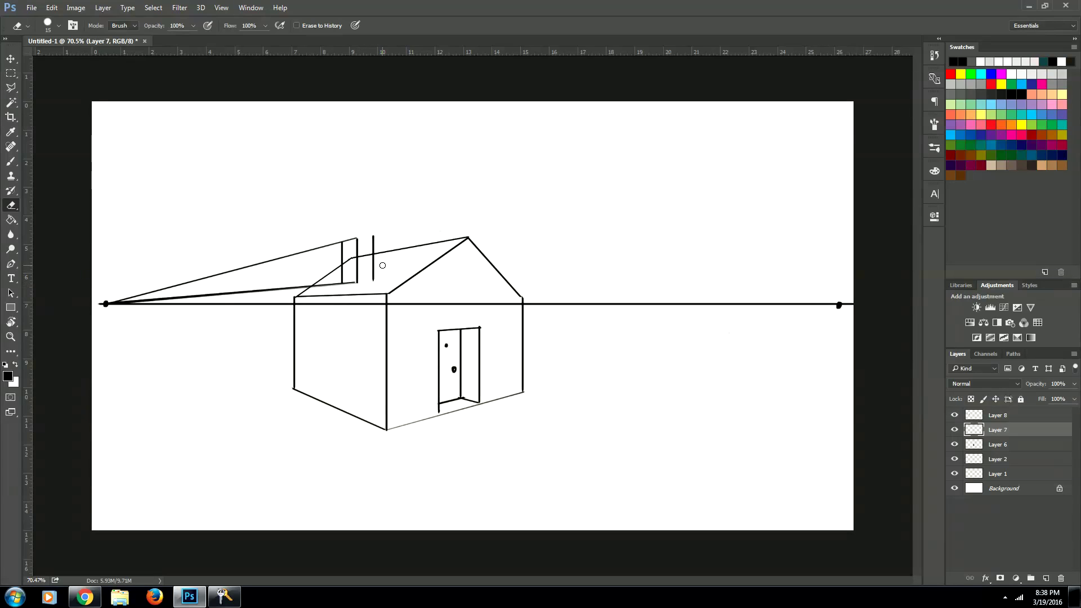
- Copy a section of the roof slope to Layer 9 and nudge it against the chimney base
left_click(999, 449)
key("m")
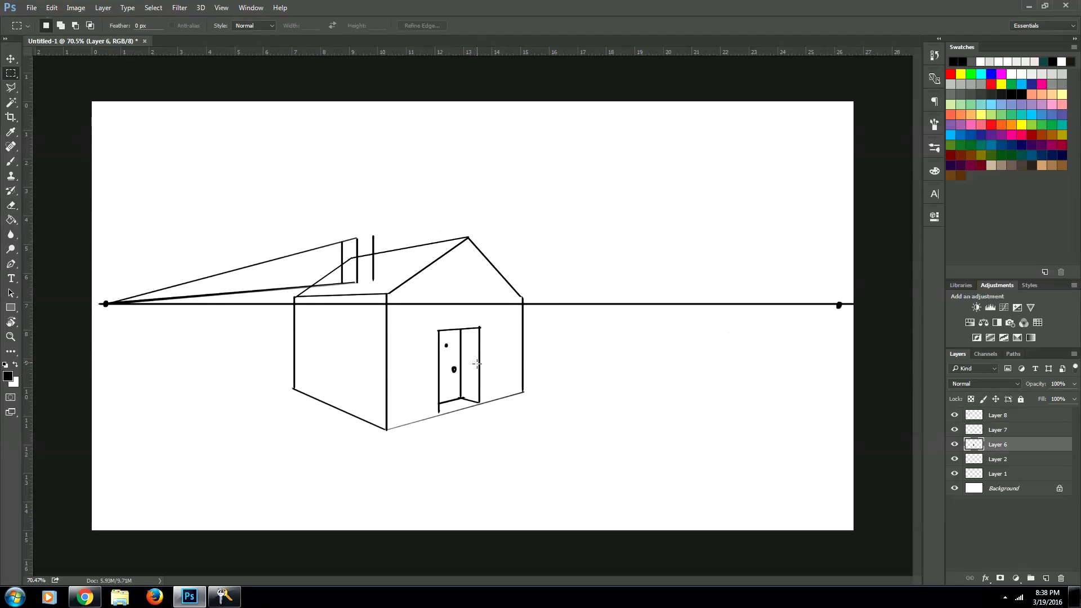
left_click_drag(386, 255, 461, 288)
key("v")
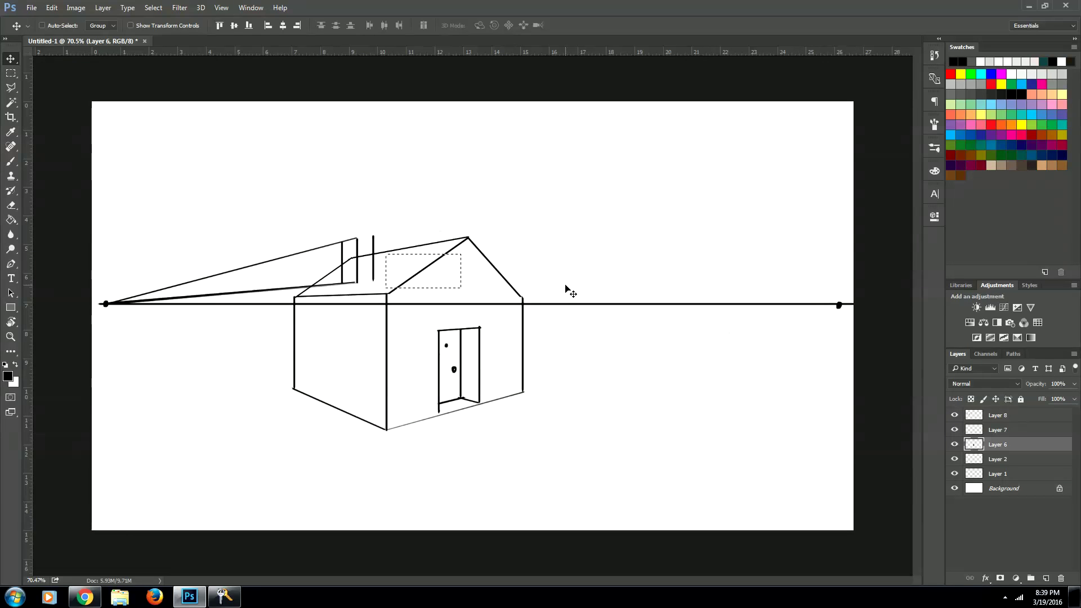
key("ctrl+j")
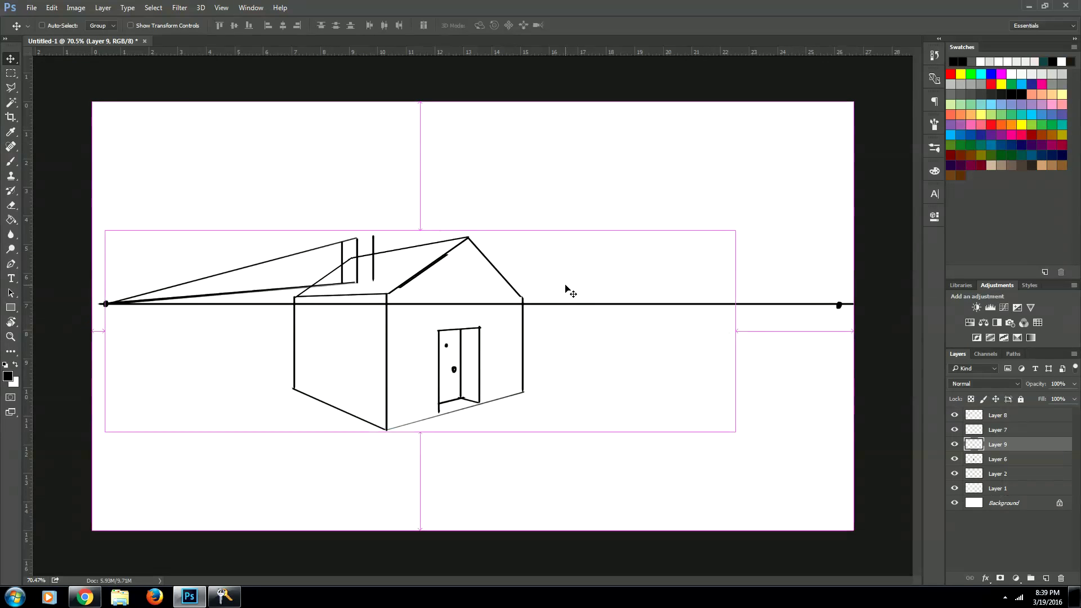
mouse_move(394, 294)
left_mouse_down()
mouse_move(405, 273)
mouse_move(386, 272)
mouse_move(407, 258)
left_mouse_up()
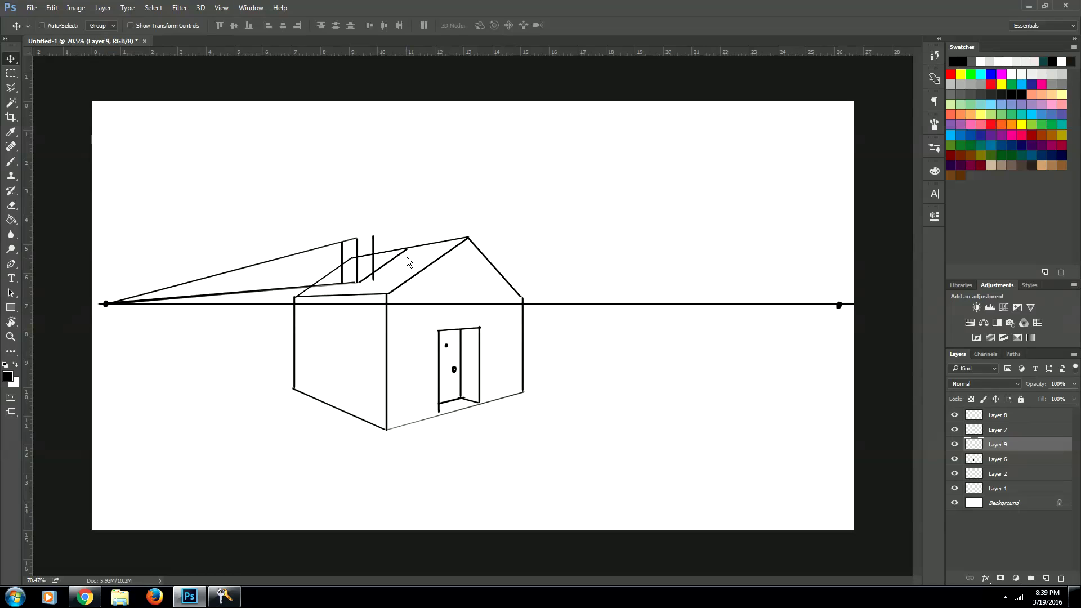
key("Left")
key("Left")
key("Left")
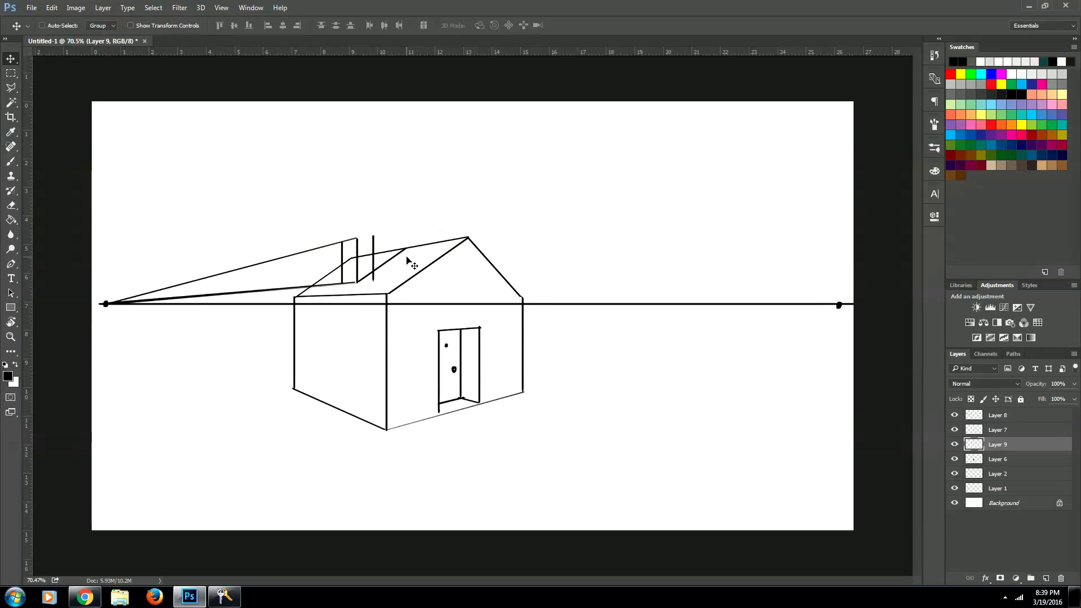
key("Left")
- Erase the copied roof line's overhanging end and restore the chimney strokes' visibility
key("f")
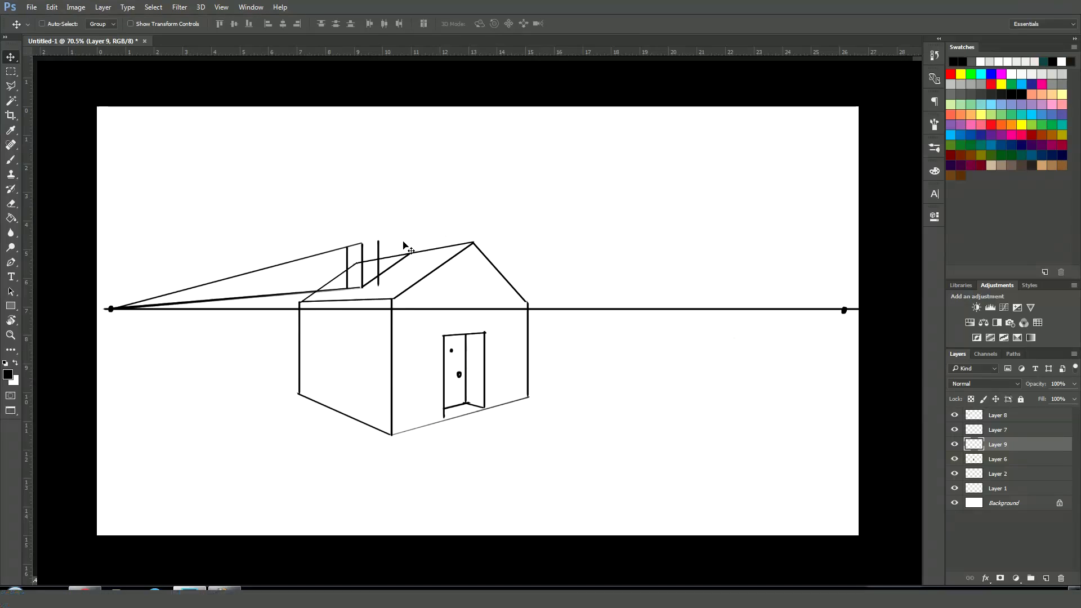
key("e")
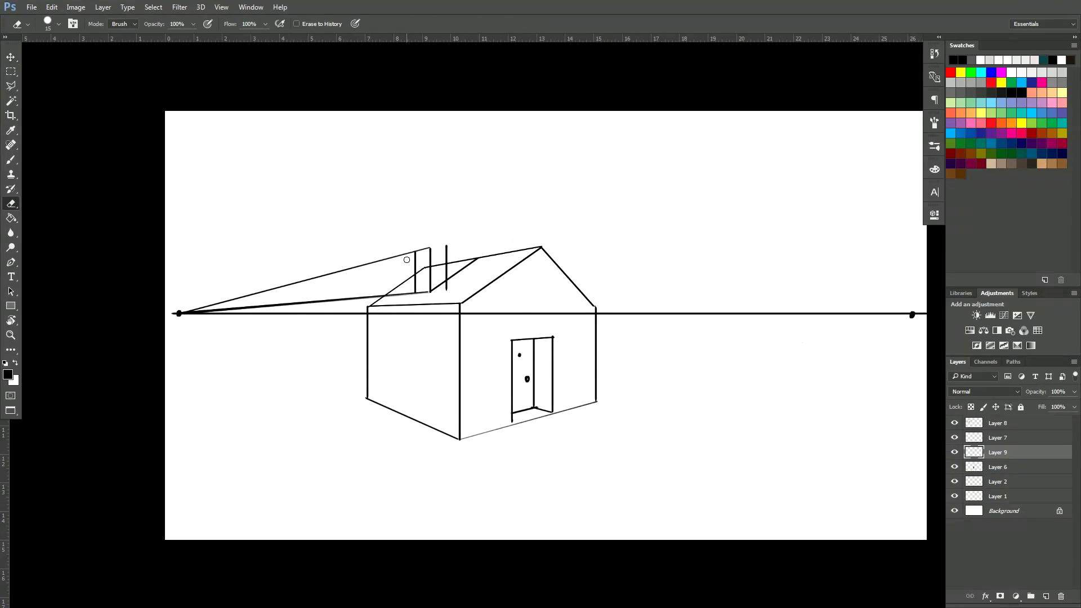
key("f")
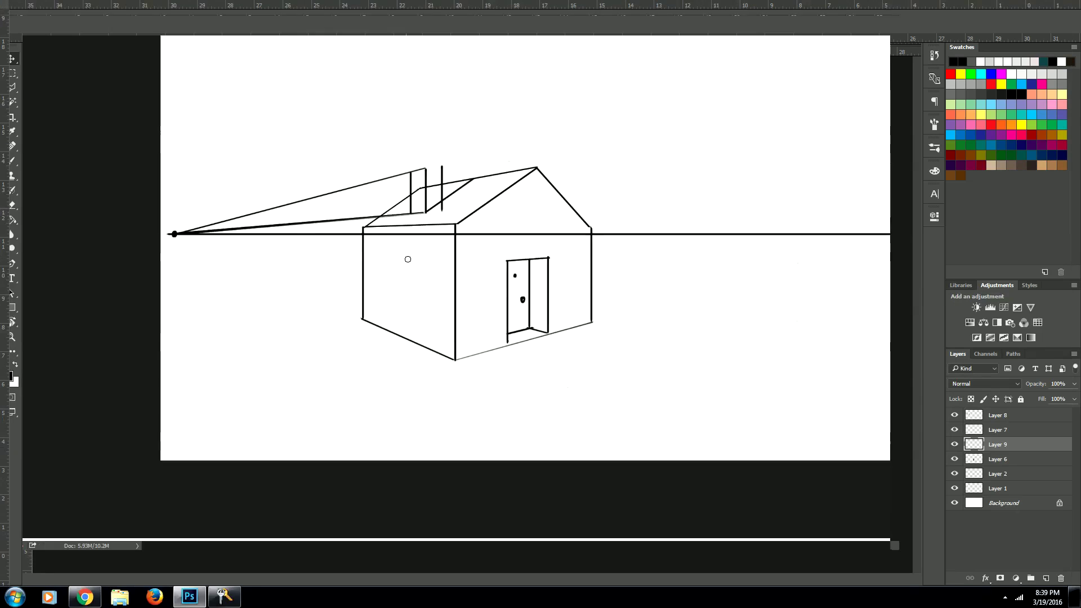
key("f")
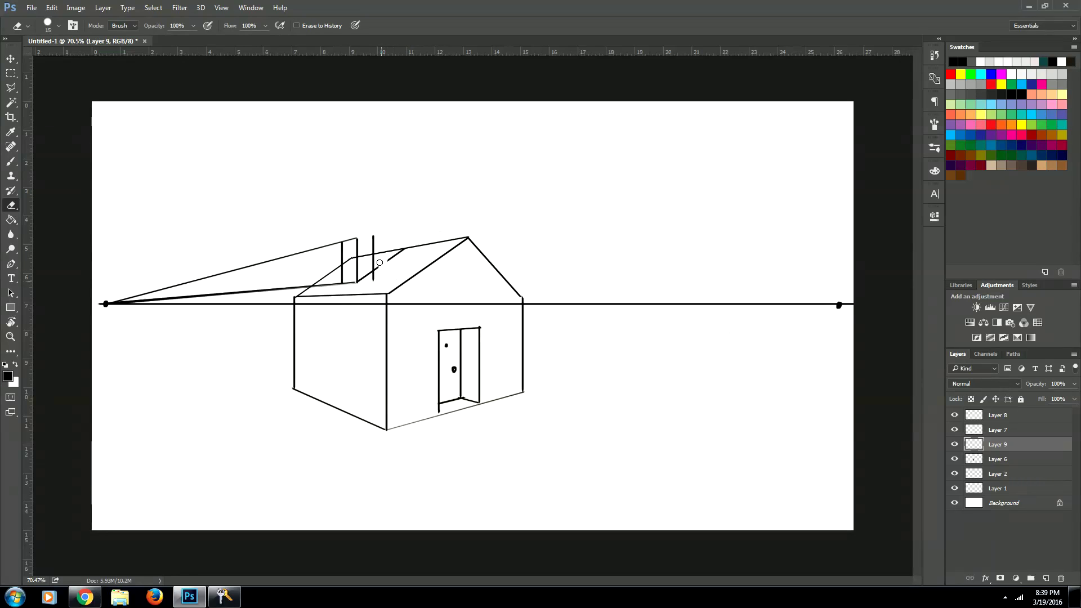
left_click_drag(400, 250, 388, 260)
left_click(969, 431)
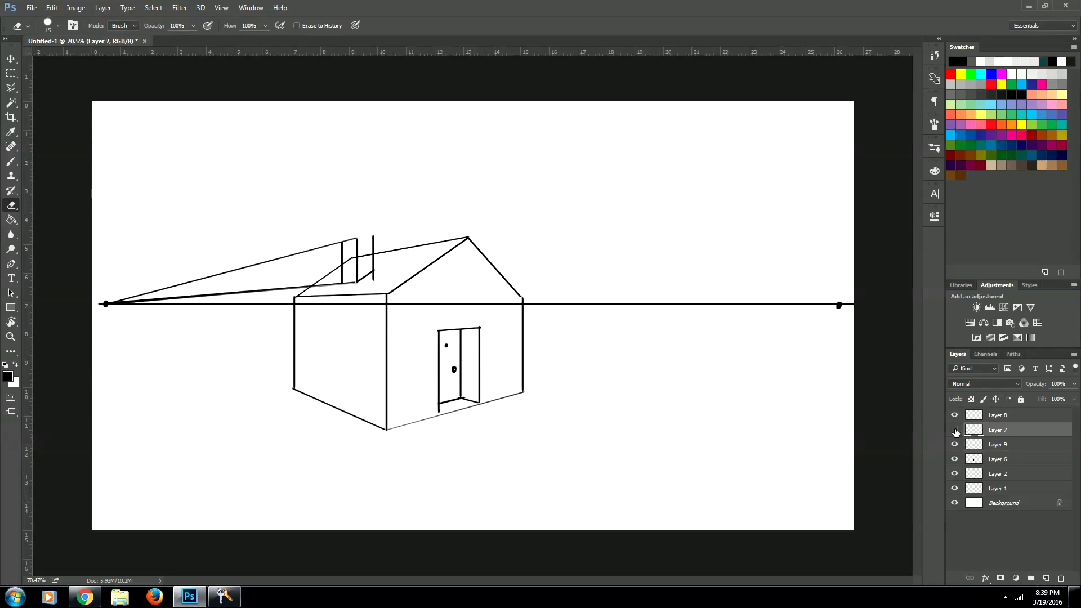
left_click(955, 430)
left_click(994, 418)
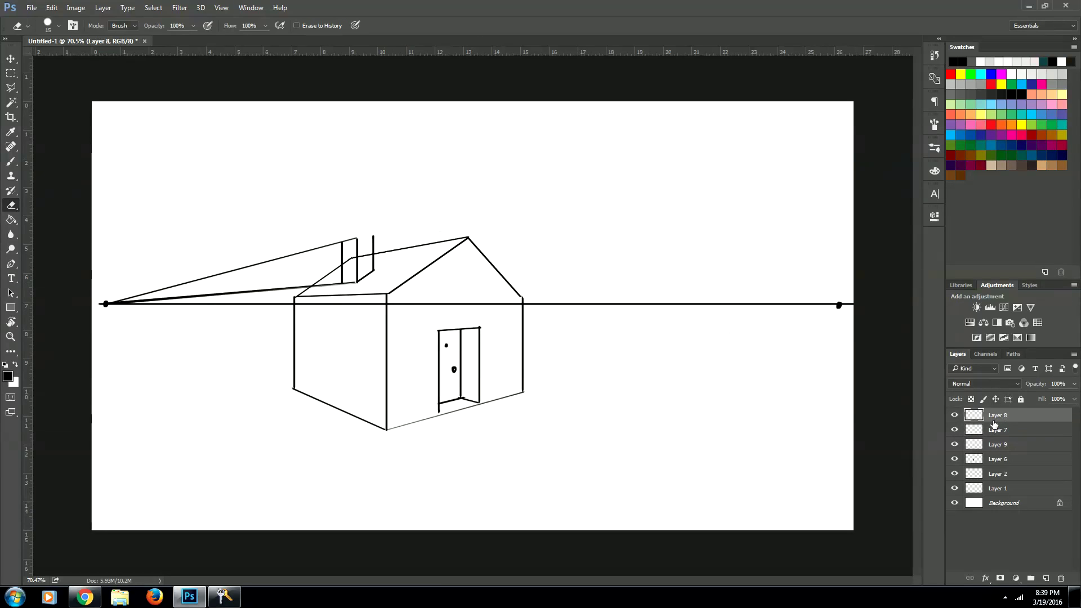
key("b")
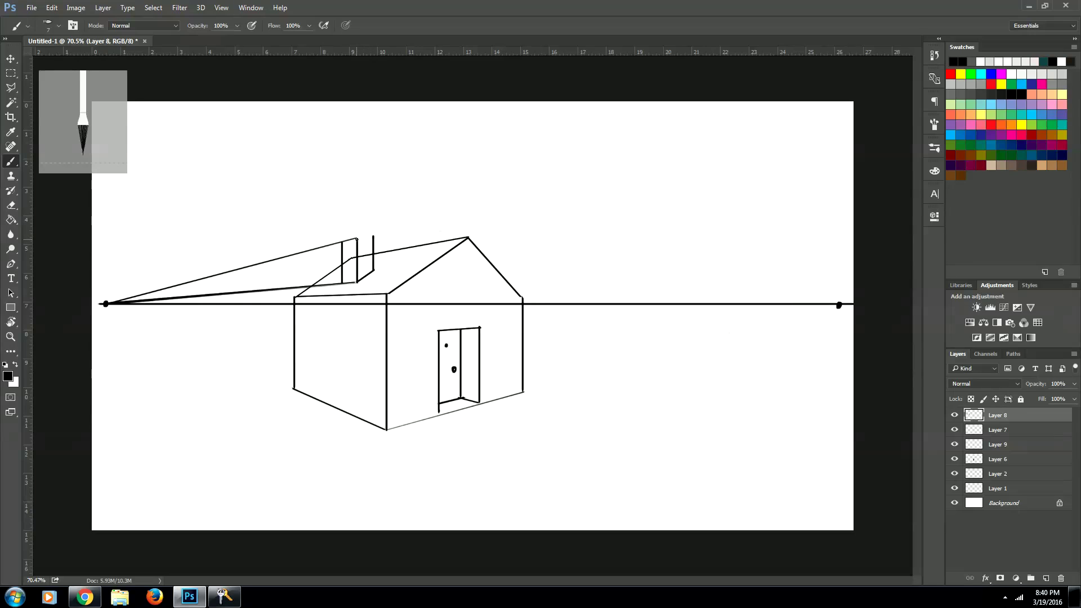
- Draw the chimney-top guide to the right vanishing point and trim its excess
left_click(357, 240, "shift")
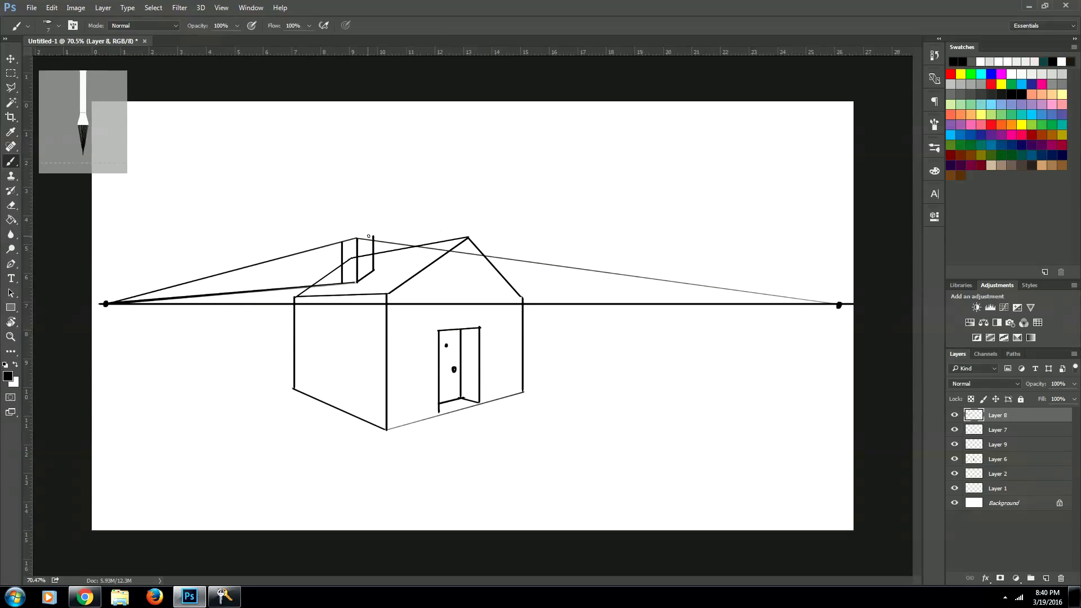
key("e")
left_click_drag(386, 242, 376, 240)
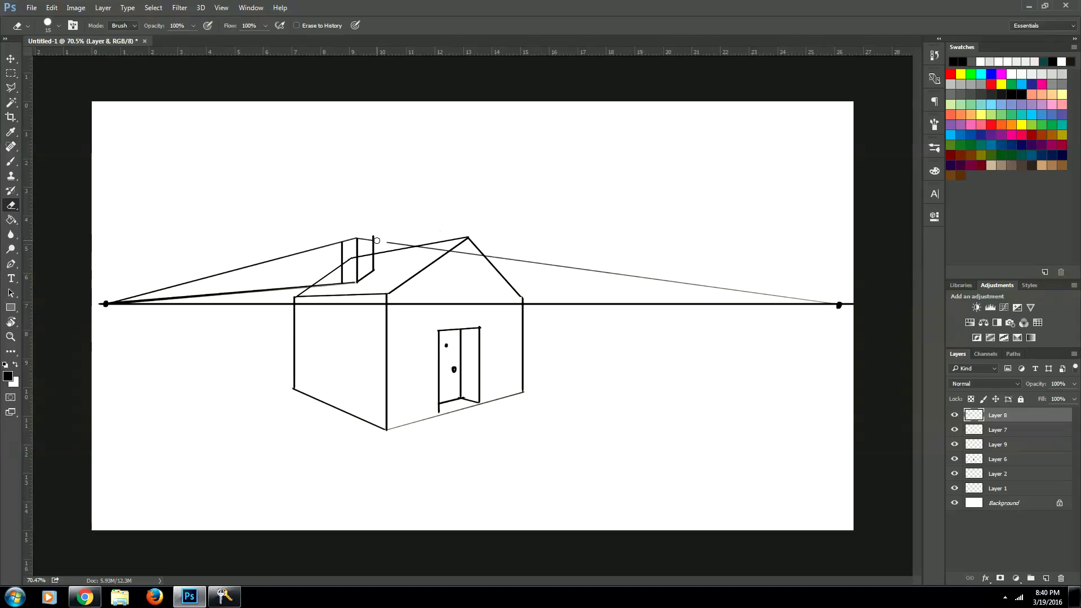
left_click(845, 304, "shift")
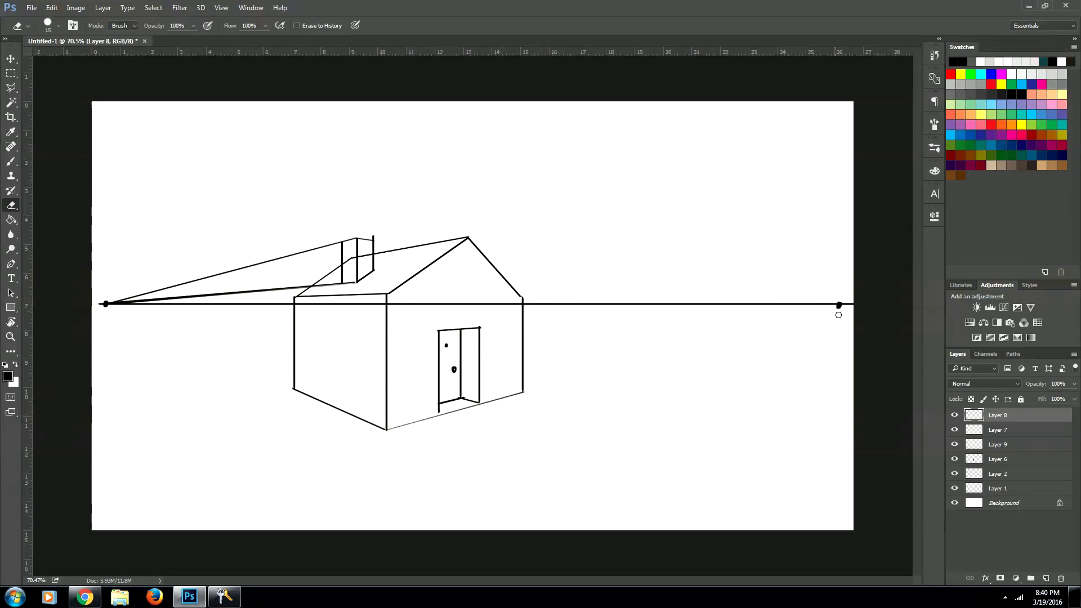
- Erase both chimney guide lines running to the left vanishing point
left_click(1015, 436)
left_click(954, 430)
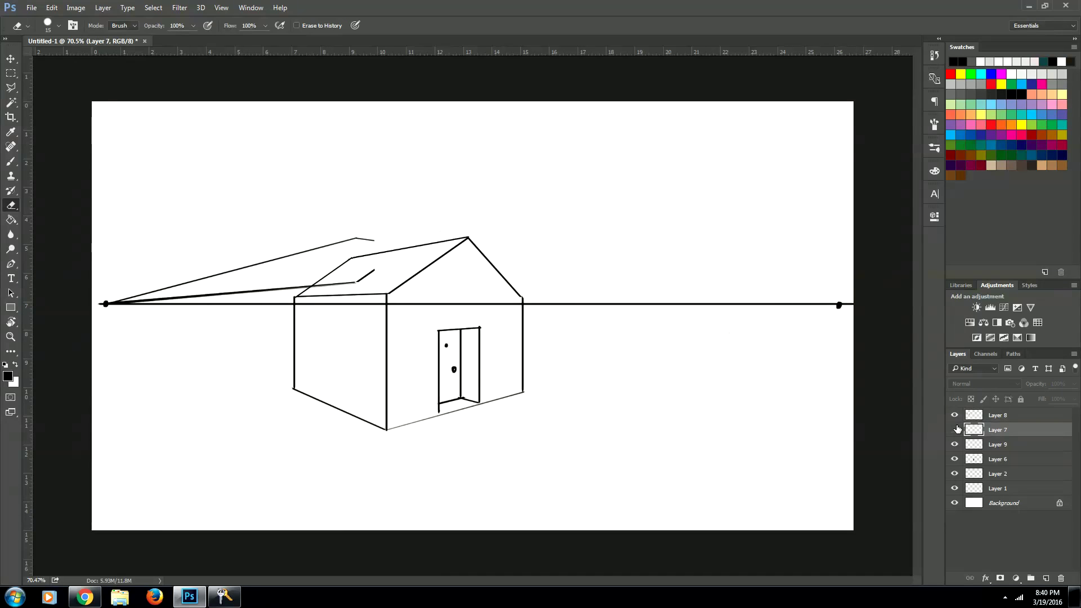
left_click(953, 430)
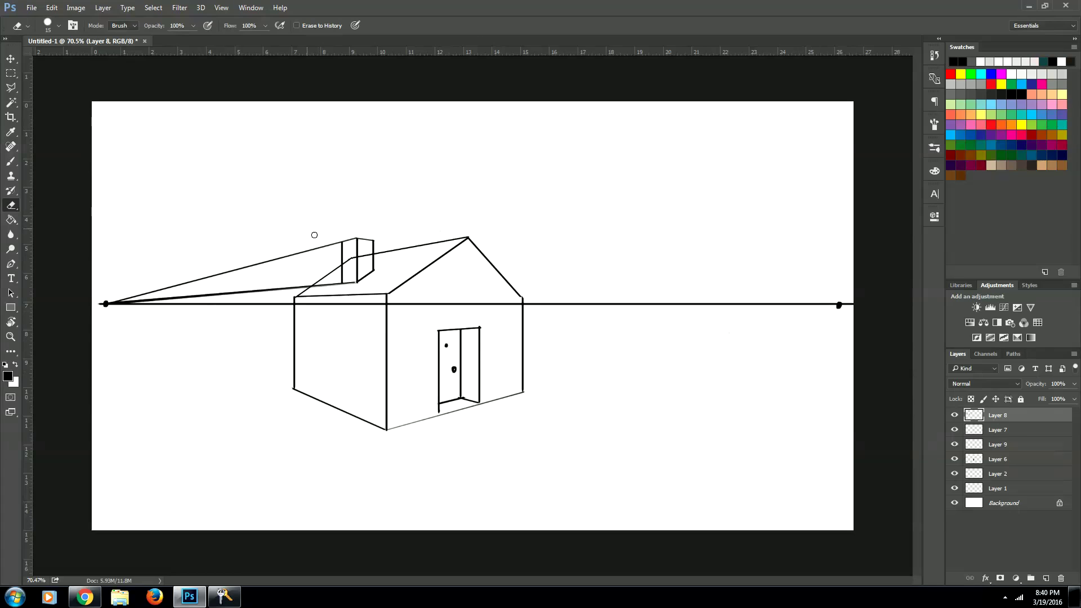
left_click_drag(334, 246, 338, 241)
left_click_drag(336, 283, 354, 282)
left_click_drag(110, 302, 331, 285)
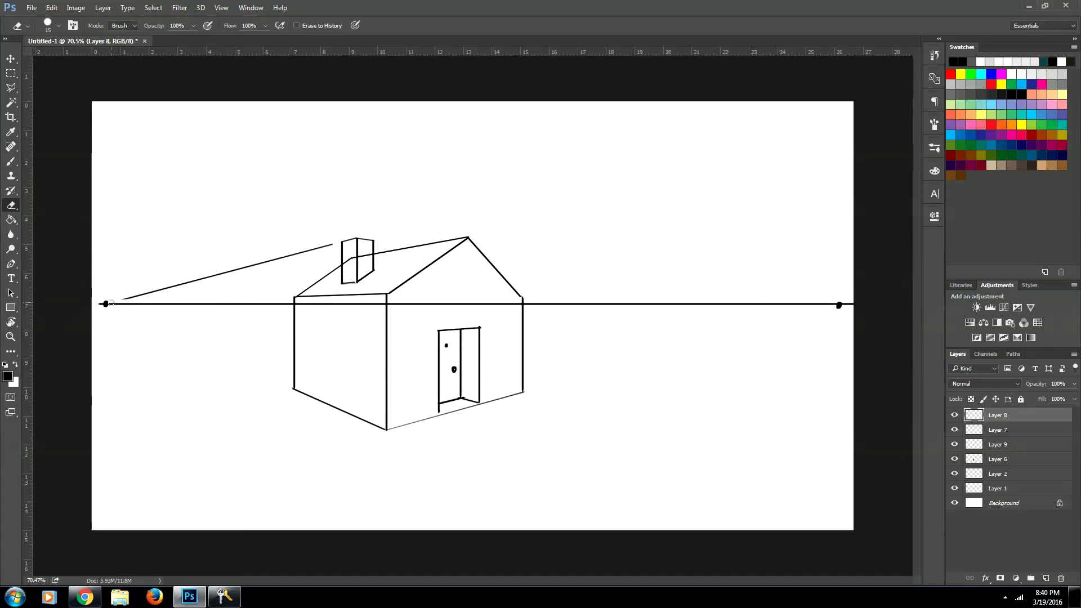
left_click_drag(333, 245, 120, 298)
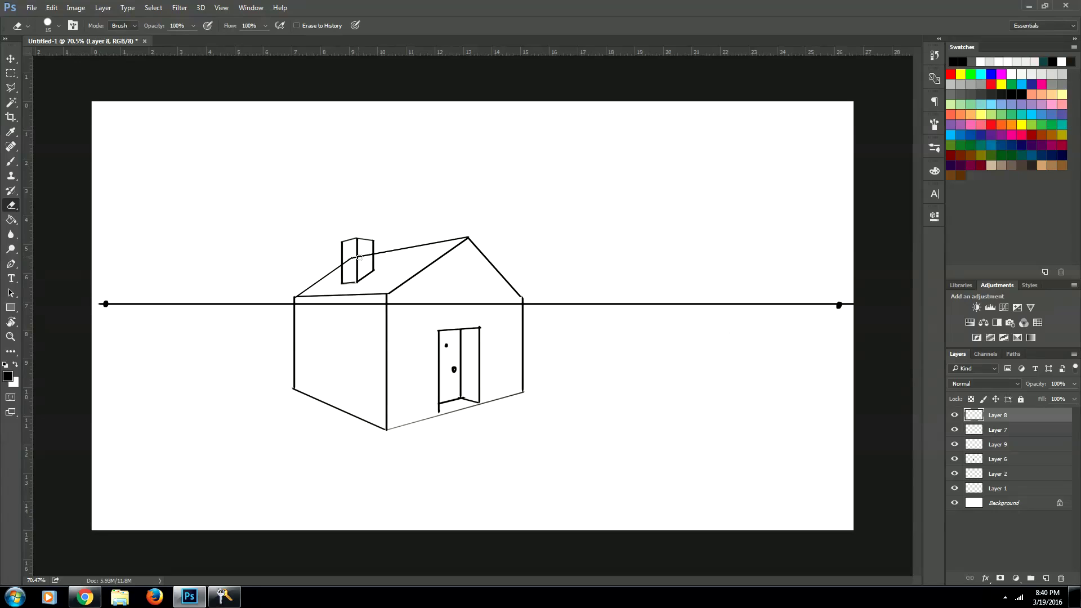
- Erase the roof line inside the chimney on Layer 6, then hide the horizon line
left_click(992, 460)
mouse_move(359, 255)
left_mouse_down()
mouse_move(349, 266)
mouse_move(352, 254)
mouse_move(369, 252)
left_mouse_up()
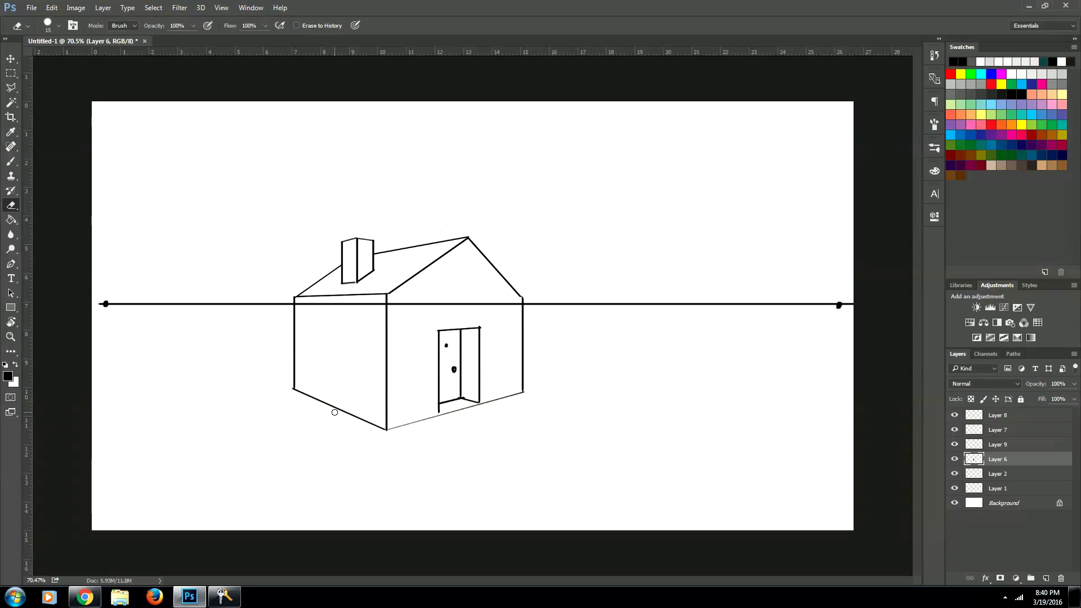
left_click(955, 473)
left_click(954, 473)
left_click(955, 488)
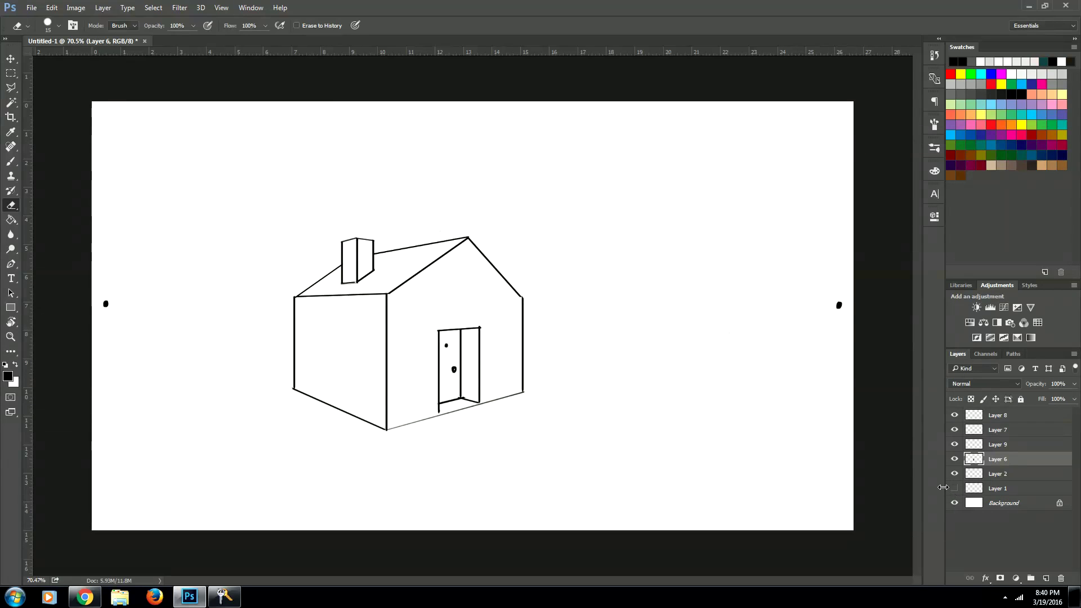